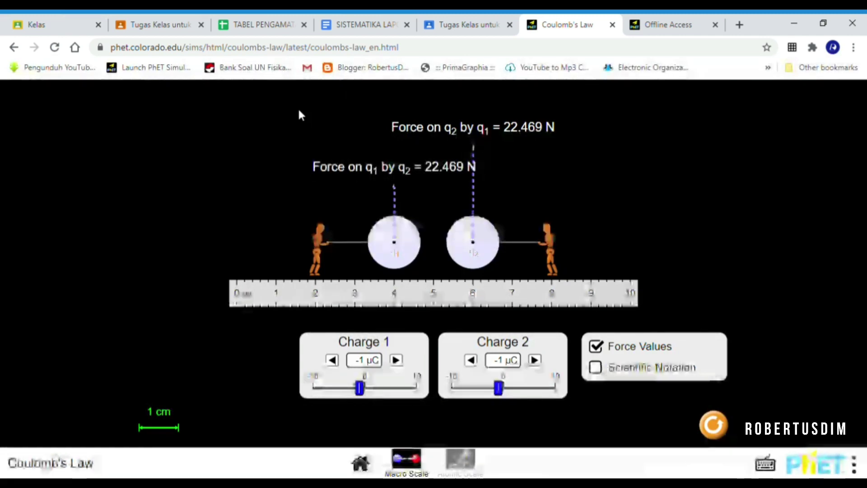
Look over the Coulomb's law observation table and the SISTEMATIKA LAPORAN ILMIAH document, then return to the table
left_click(263, 26)
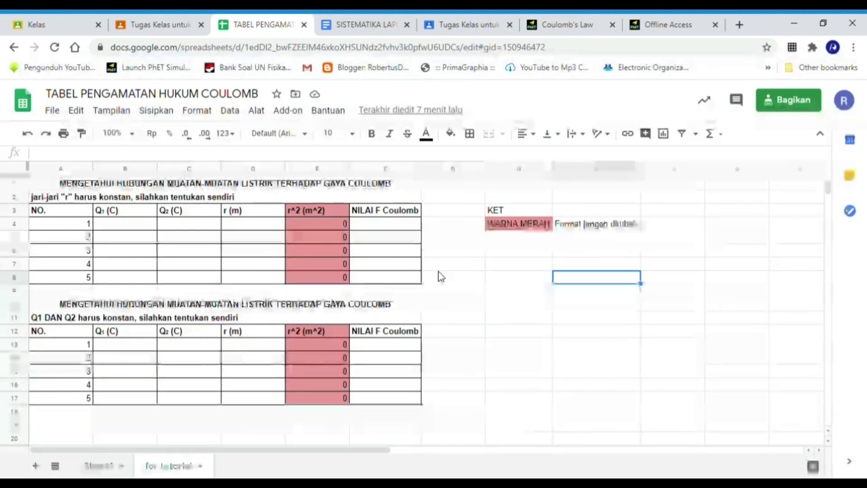
left_click(370, 28)
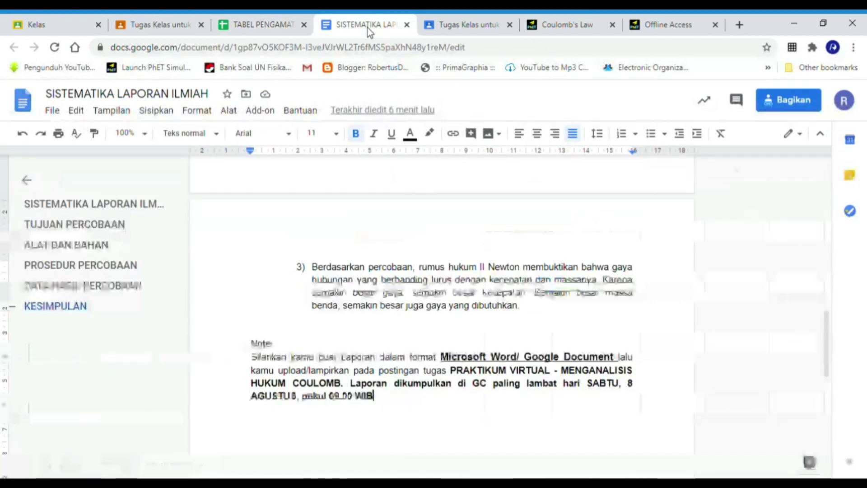
left_click(263, 28)
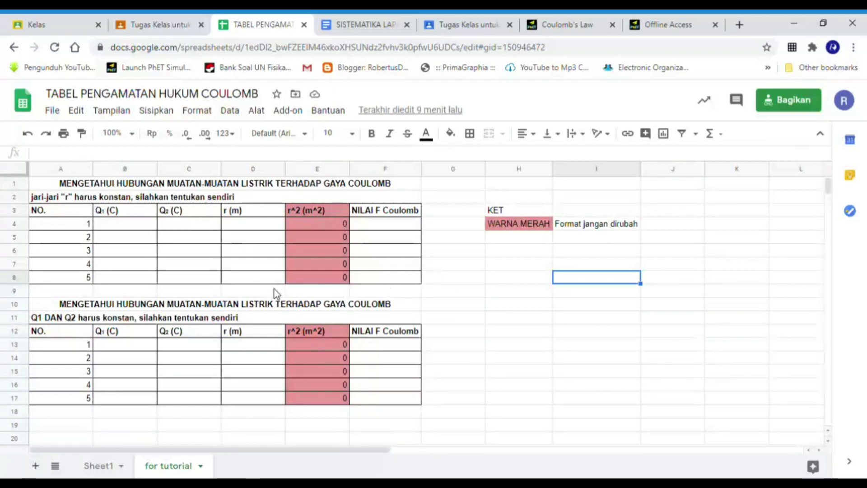
left_click(448, 294)
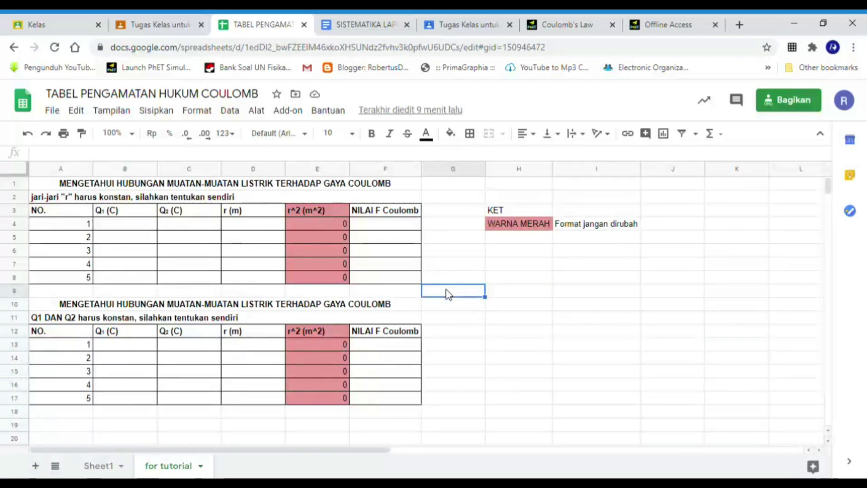
key("Down")
key("Up")
key("Up")
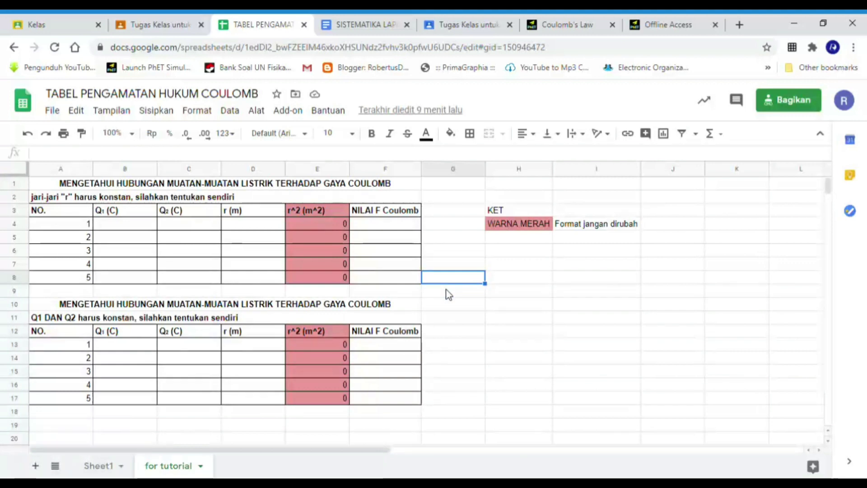
key("Up")
key("Down")
key("Down")
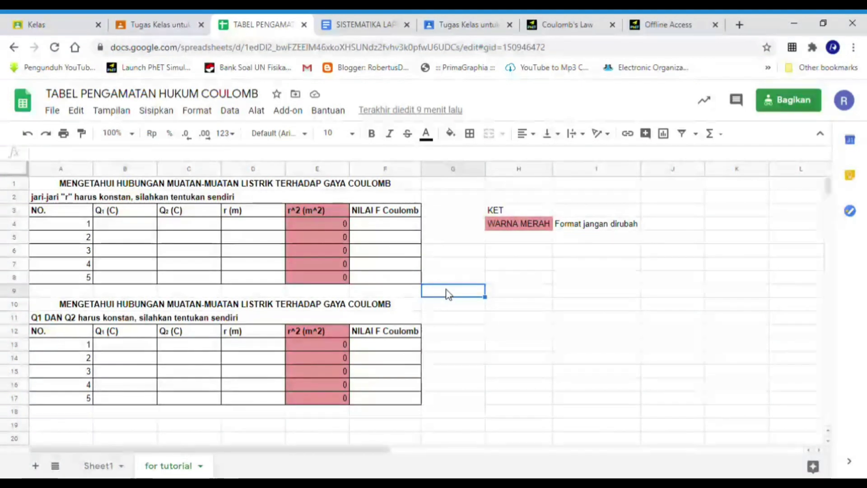
key("Down")
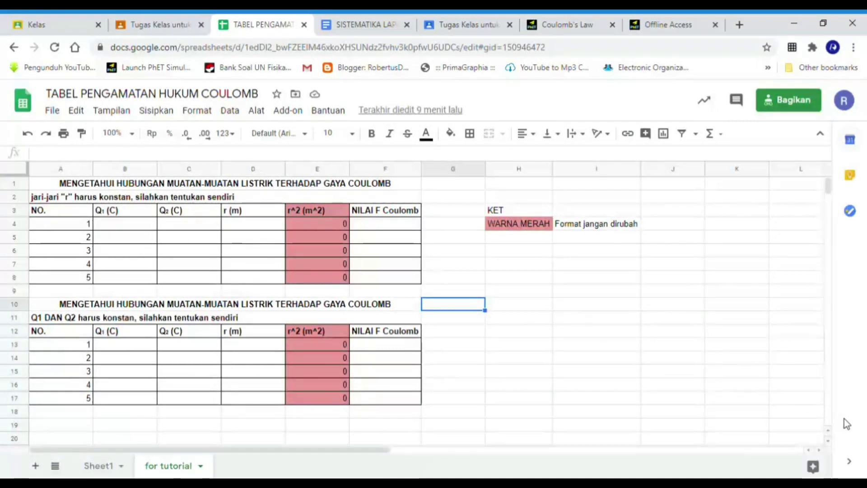
left_click(462, 346)
key("Up")
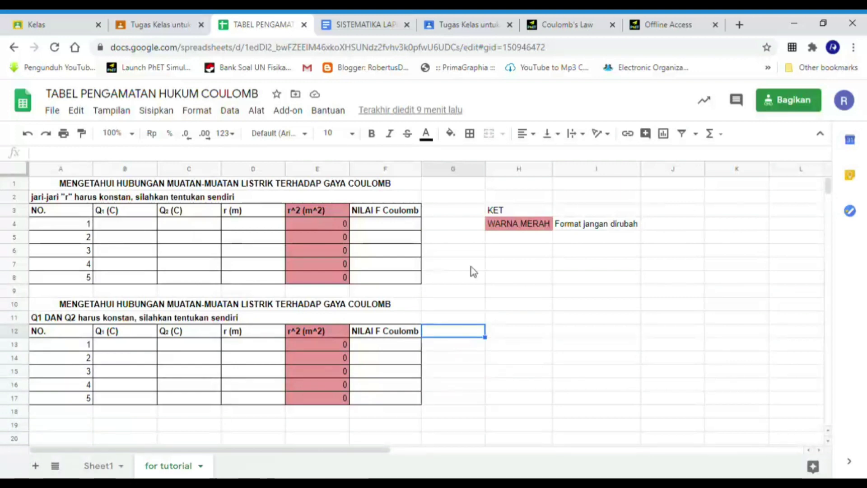
Check the Coulomb's Law simulation and retitle the second table "MENGETAHUI HUBUNGANJARAK ANTAR MUATAN LISTRIK TERHADAP GAYA COULOMB"
left_click(582, 28)
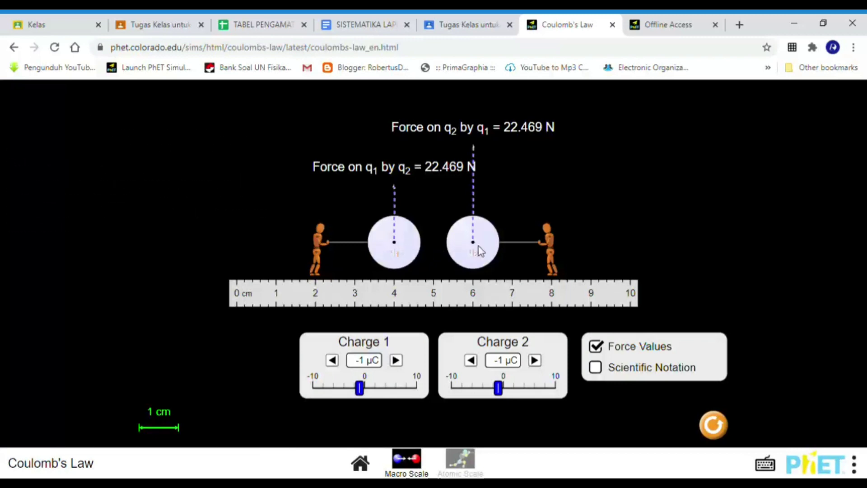
left_click(256, 19)
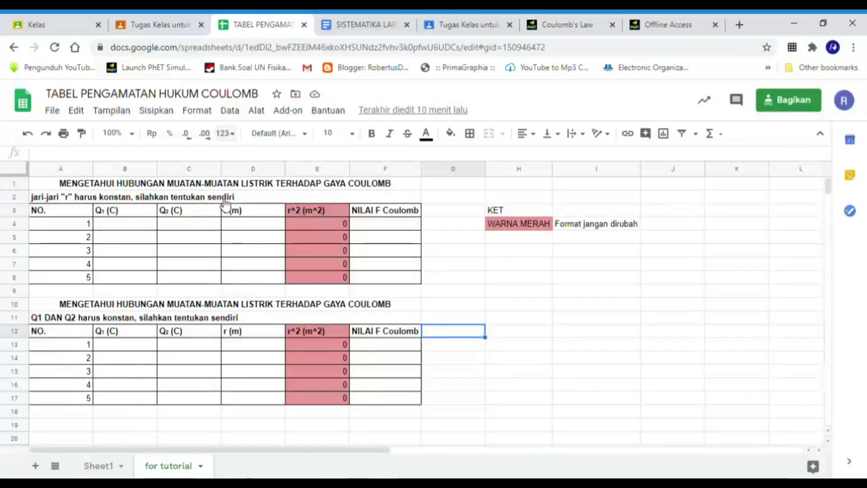
left_click_drag(37, 183, 375, 285)
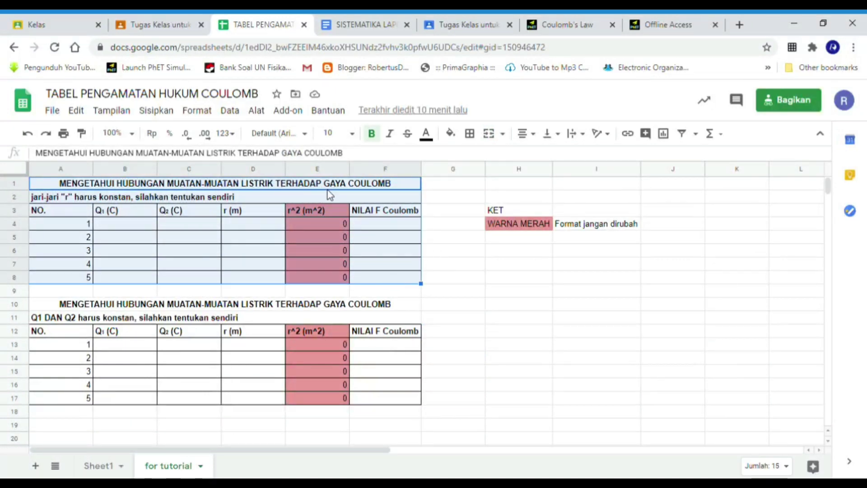
key("ctrl+z")
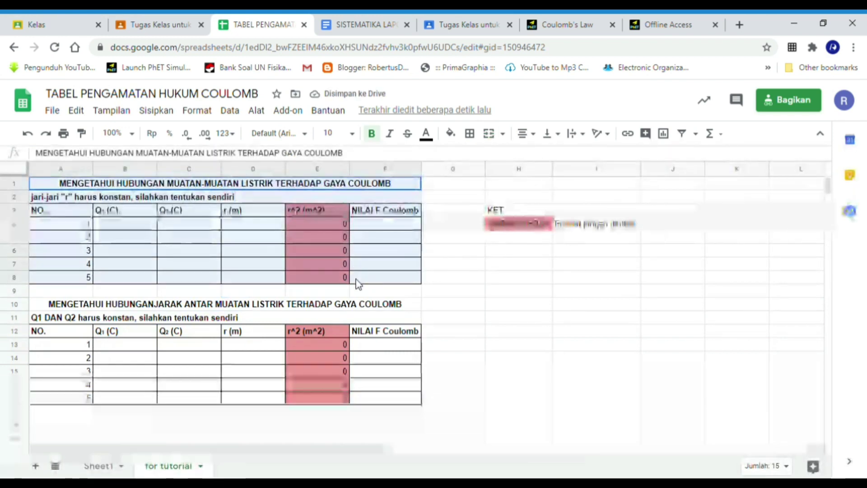
Examine the first table's Q₁ and r columns together with its note on keeping r constant
left_click(123, 228)
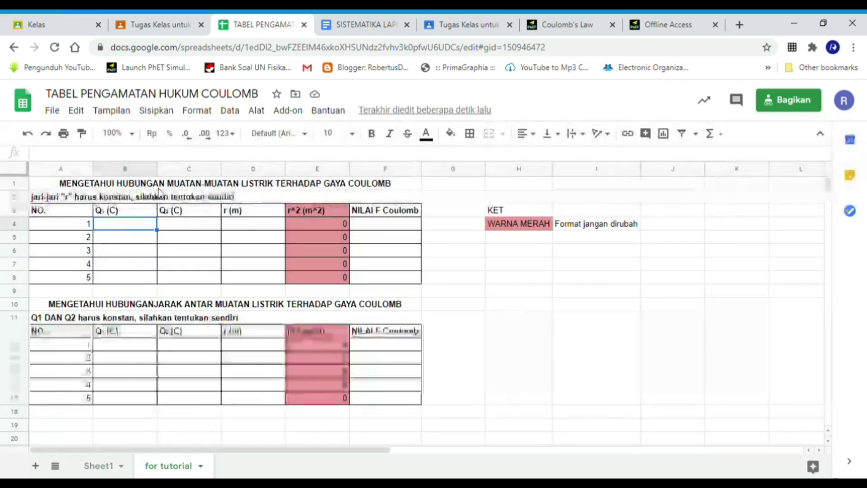
left_click(260, 226)
left_click_drag(260, 227, 257, 276)
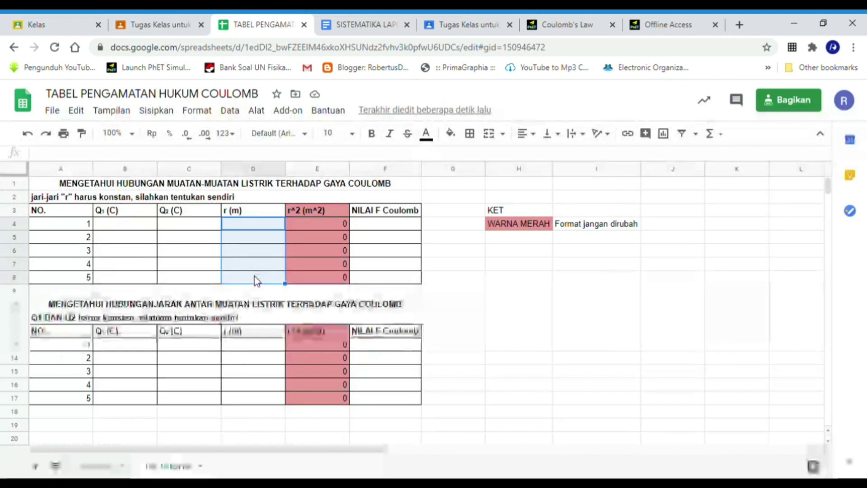
left_click(130, 198)
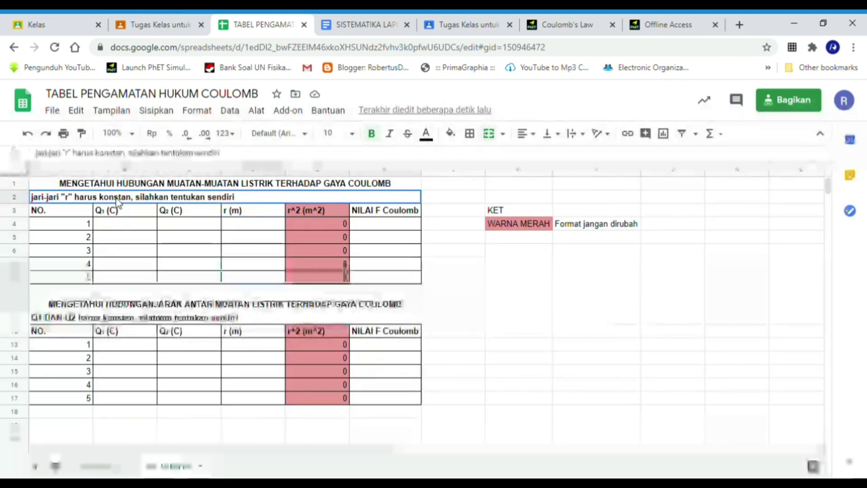
left_click(251, 223)
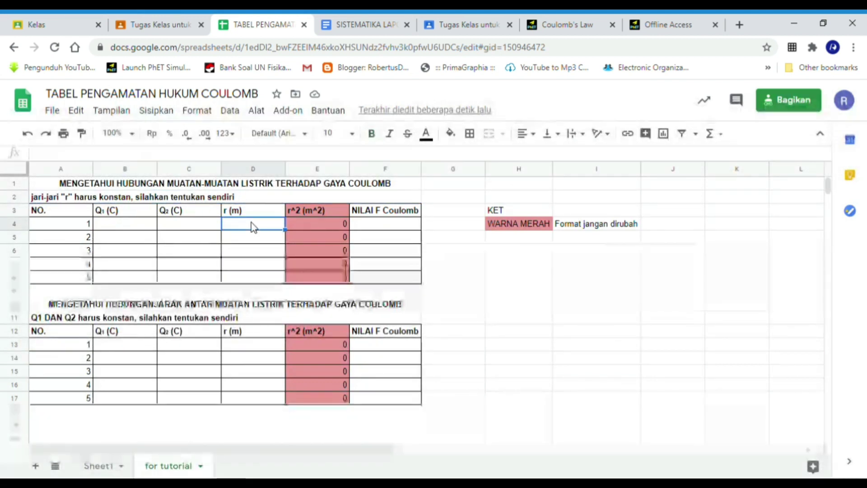
Check the charge distance in the simulation, change both tables' headers to r (cm) and r^2 (cm^2), and enter 2 in D4
left_click(564, 25)
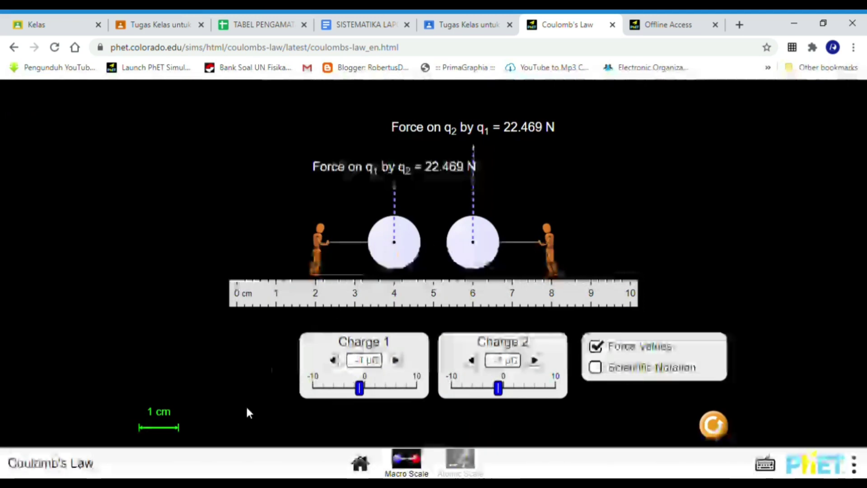
left_click(257, 24)
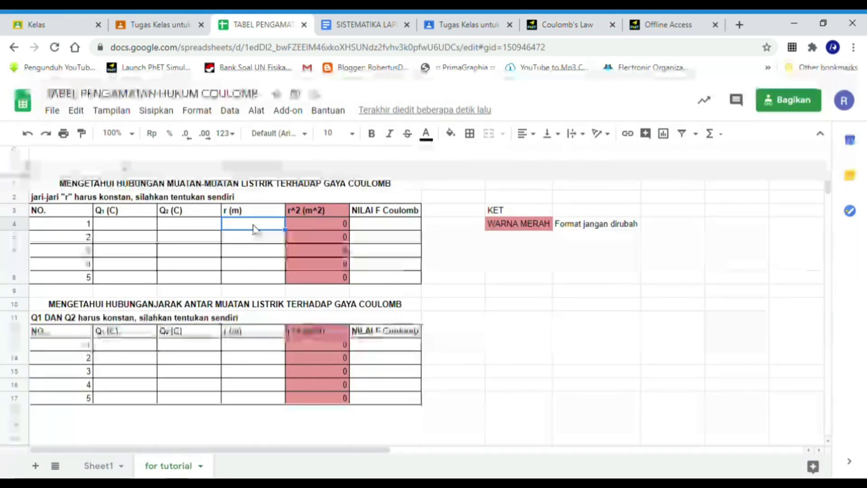
type("0")
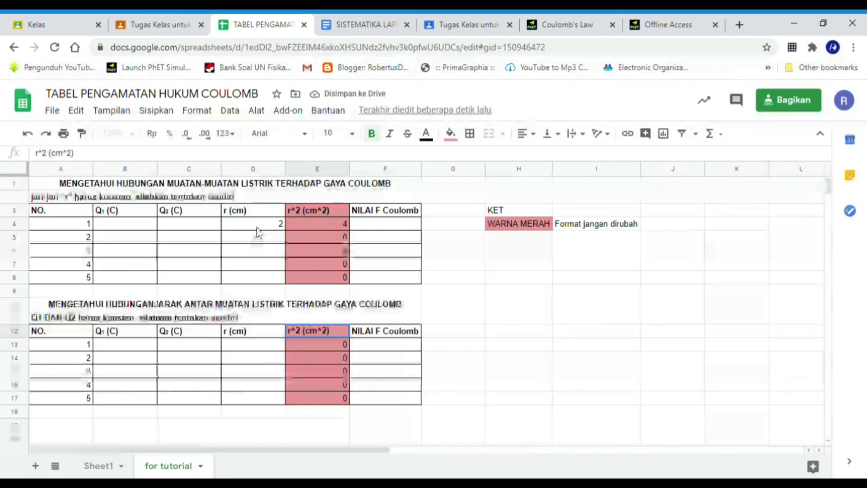
left_click(259, 225)
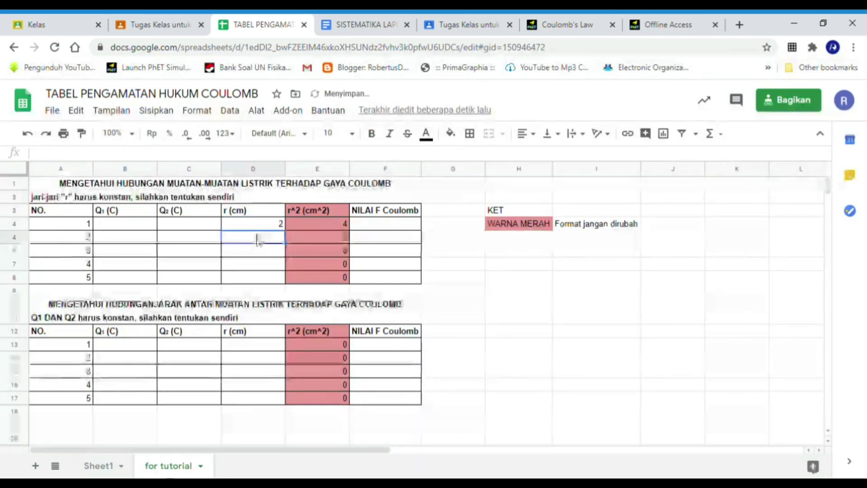
Enter 2 as the constant r for measurements 2 to 5 of the first table (D5:D8)
left_click(263, 239)
type("2")
key("Return")
type("2")
key("Return")
type("2")
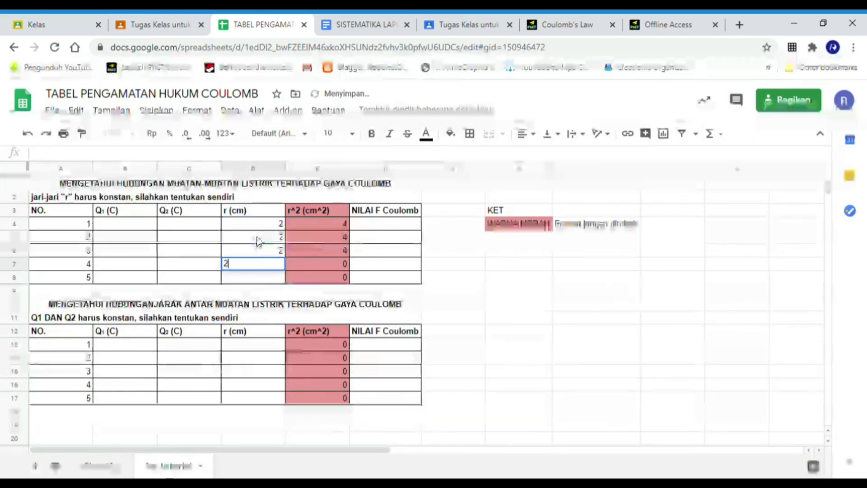
key("Return")
type("2")
key("Return")
key("Up")
key("Up")
key("Up")
key("Up")
key("Up")
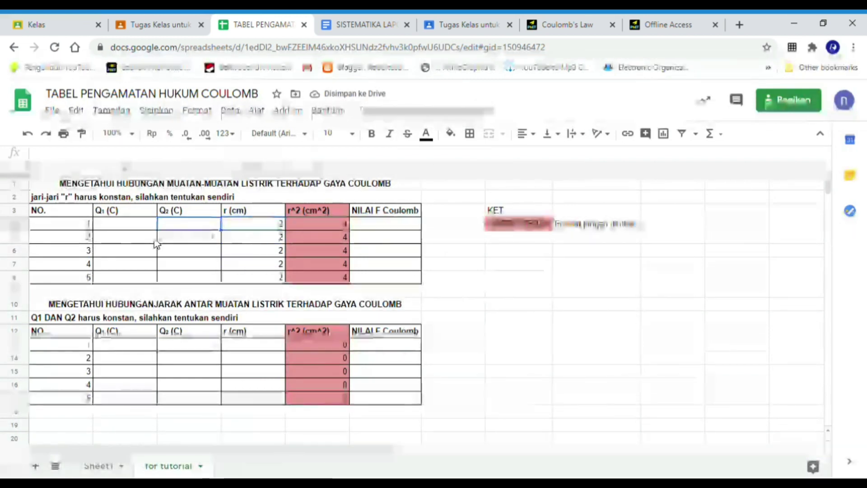
Check the charge unit in the simulation and change both tables' charge headers to Q₁ (mikroC) and Q₂ (mikroC)
left_click(135, 229)
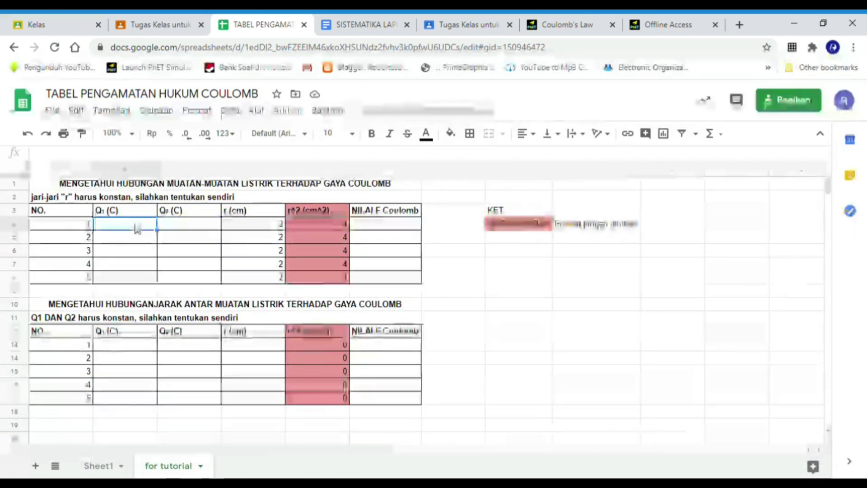
left_click(567, 25)
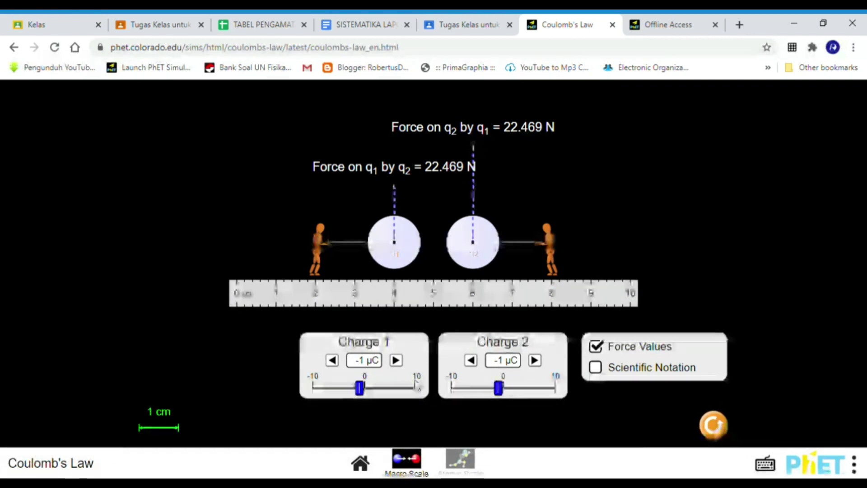
left_click(267, 26)
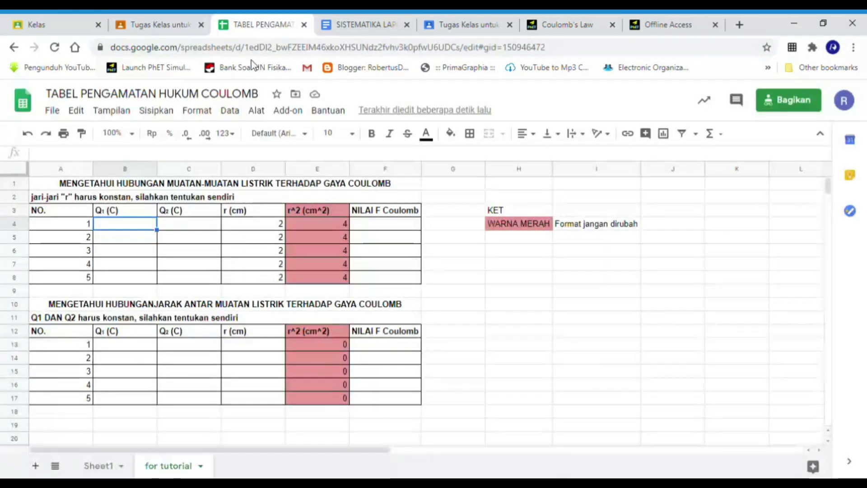
left_click(118, 215)
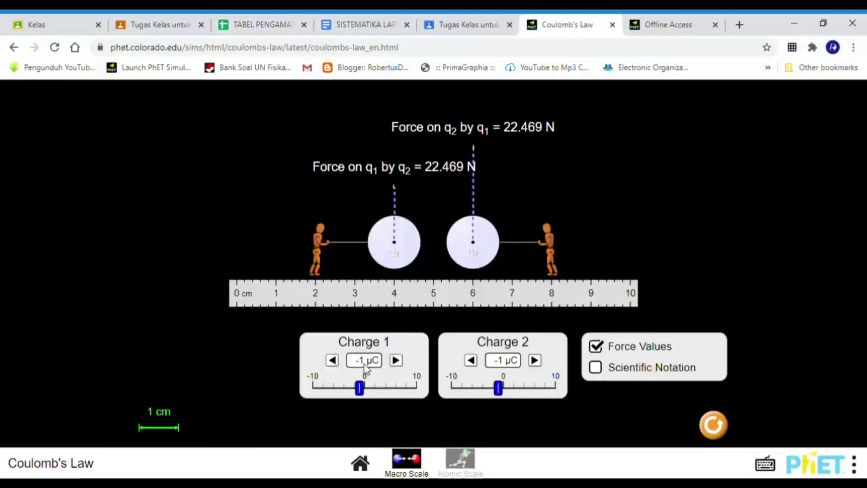
left_click(254, 23)
Enter -1 for both Q₁ and Q₂ in measurement 1 of the first table
left_click(133, 226)
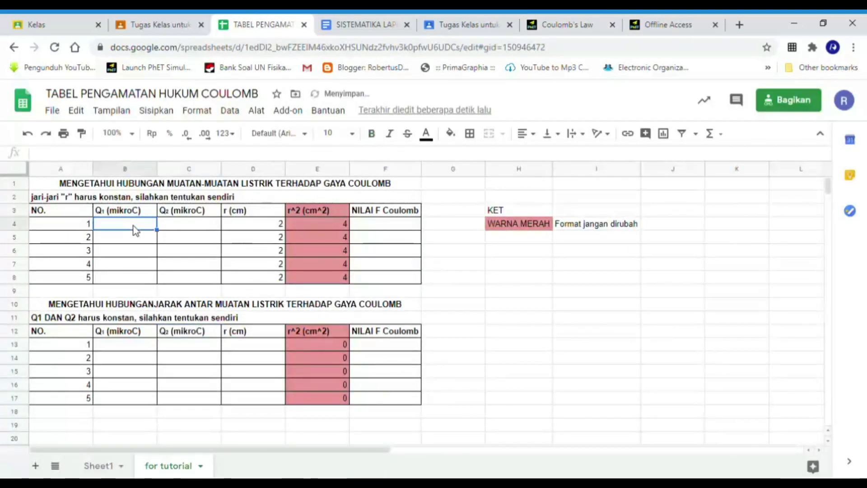
type("-1")
key("Tab")
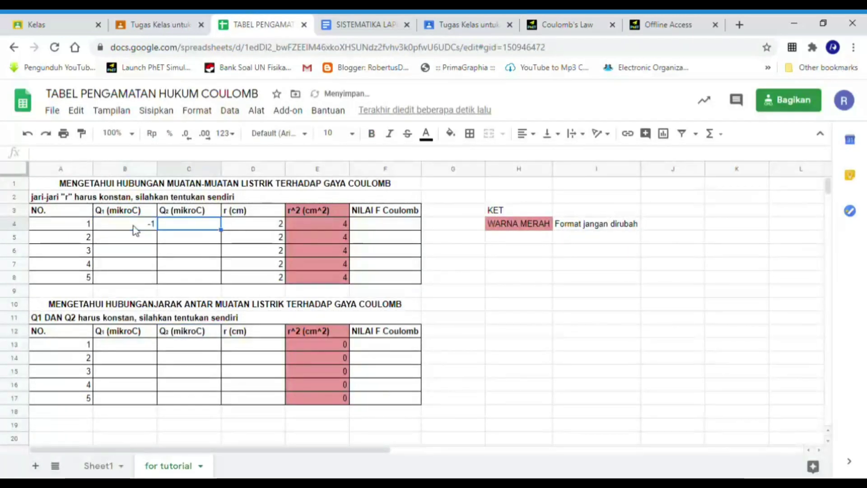
type("-1")
key("Tab")
Read the force in the simulation and enter 22.469 as measurement 1's NILAI F Coulomb in F4
key("Tab")
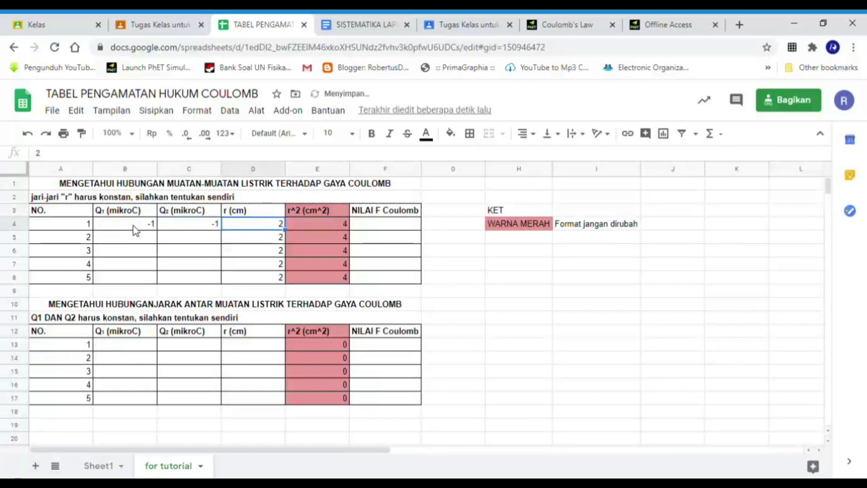
key("Tab")
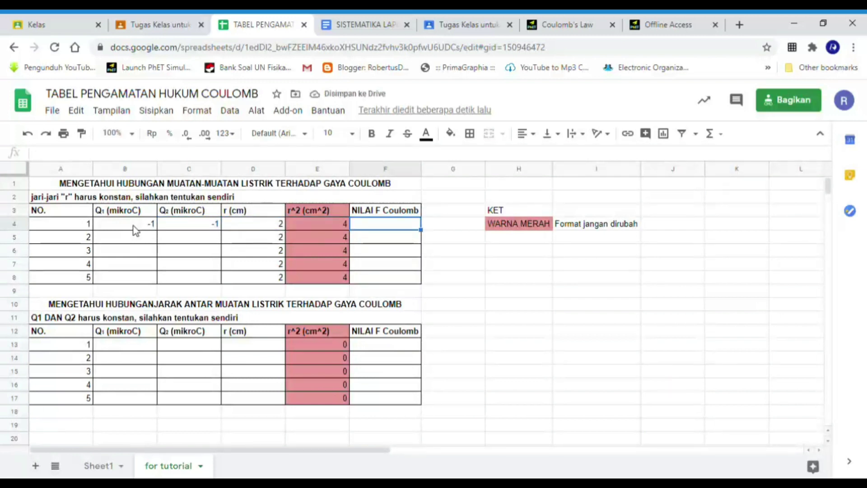
left_click(566, 23)
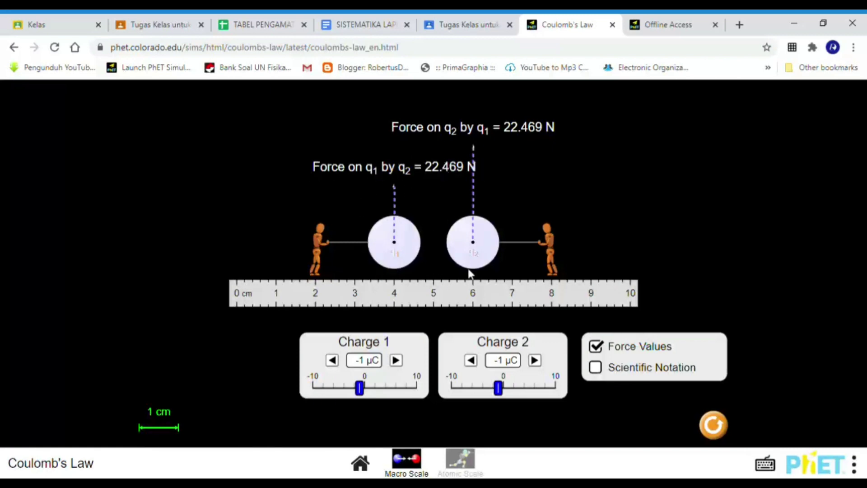
key("ctrl+3")
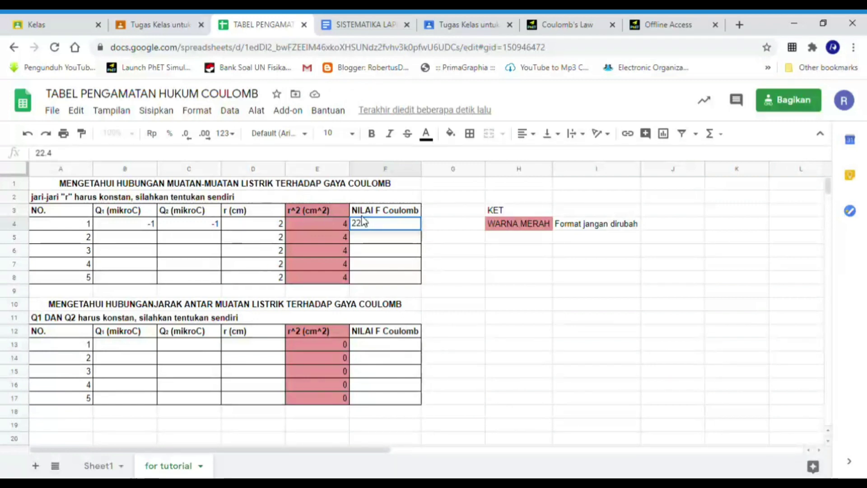
key("Return")
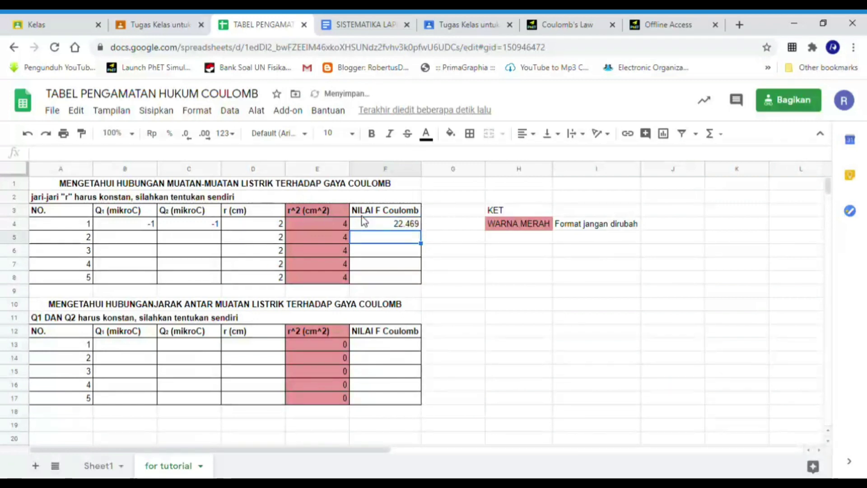
key("Up")
key("Down")
key("Left")
key("Left")
key("Left")
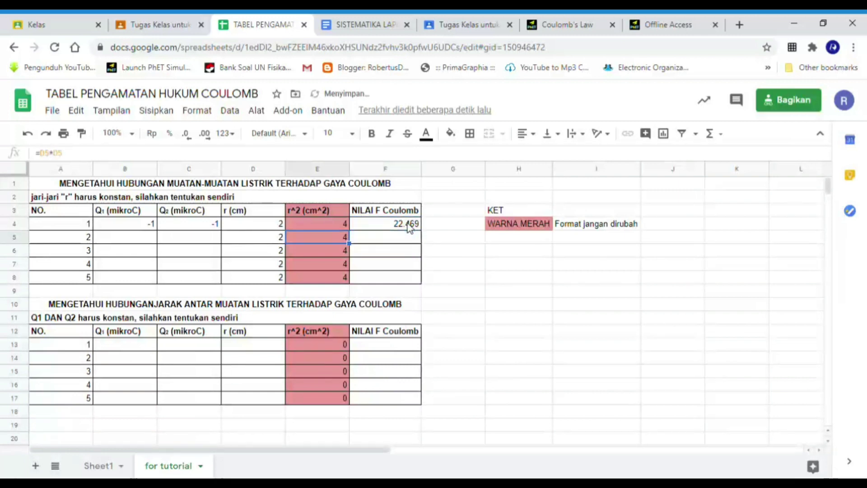
key("Left")
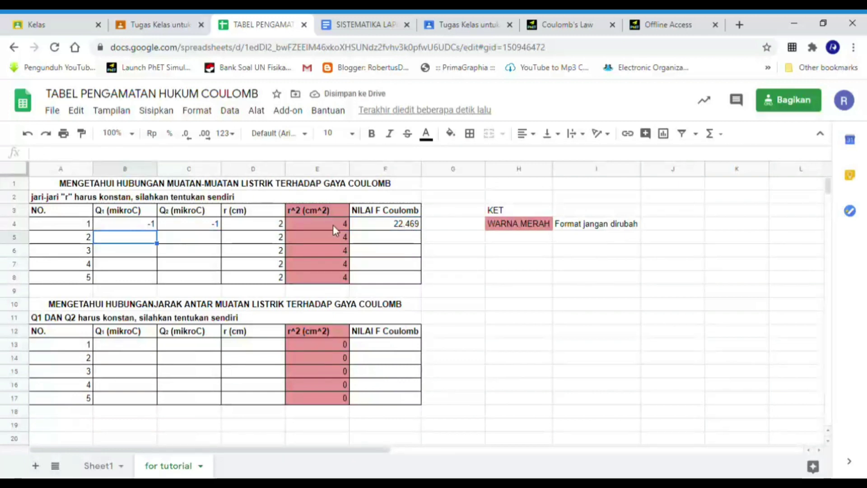
left_click(192, 237)
key("Left")
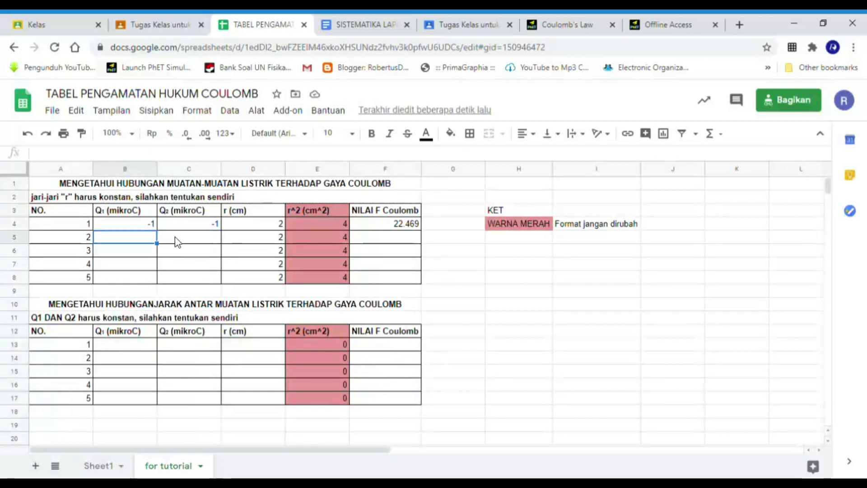
Try Charge 1 at 2 µC in the Coulomb's Law simulation and return it to -1 µC
left_click(545, 21)
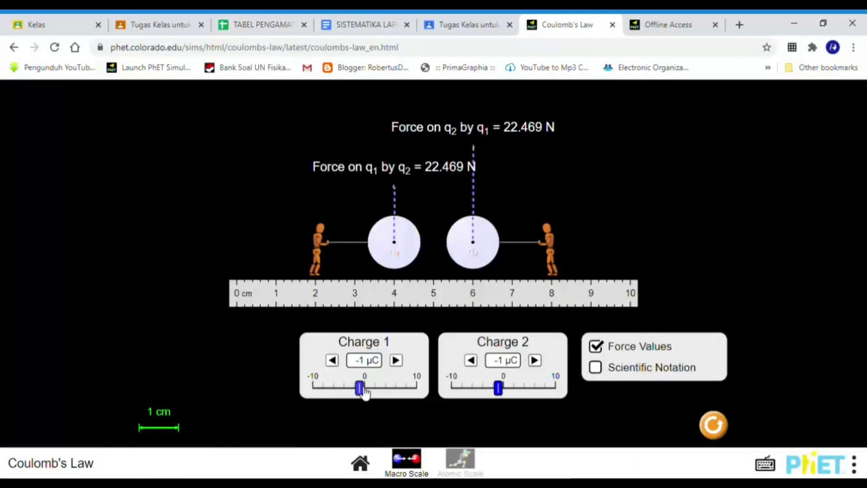
left_click_drag(364, 390, 375, 391)
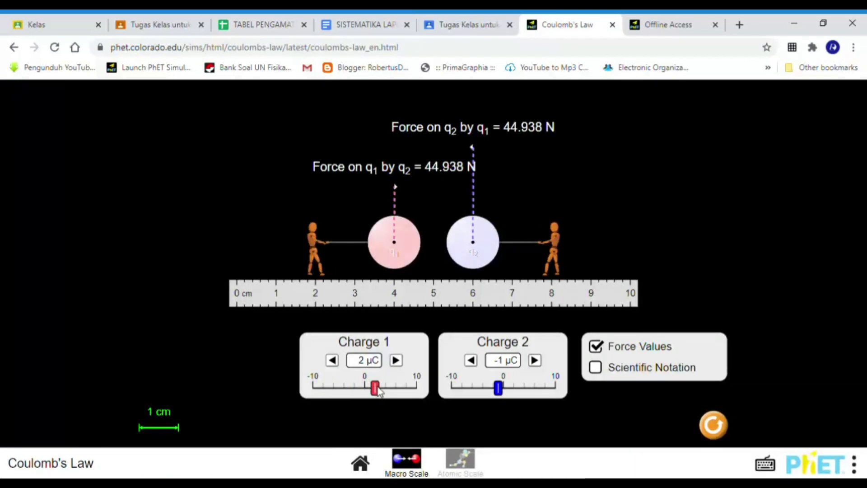
left_click_drag(377, 388, 361, 388)
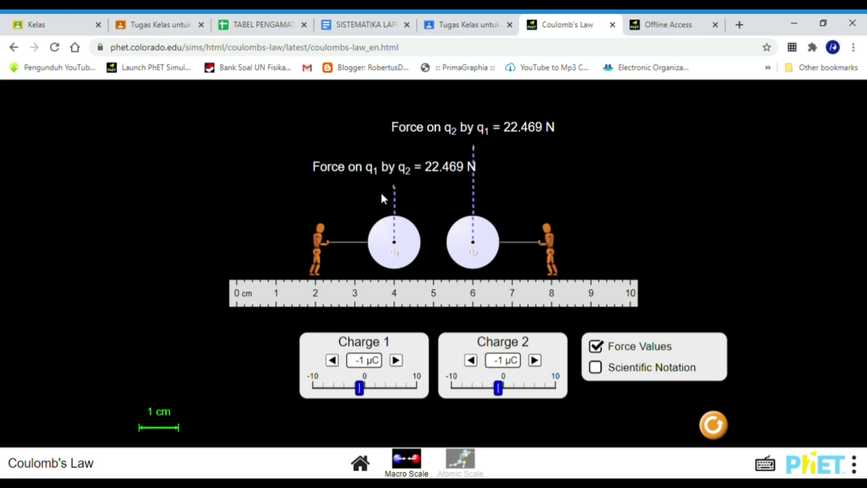
Switch back to the observation spreadsheet and add a SIFAT column header beside NILAI F Coulomb in G3
left_click(257, 25)
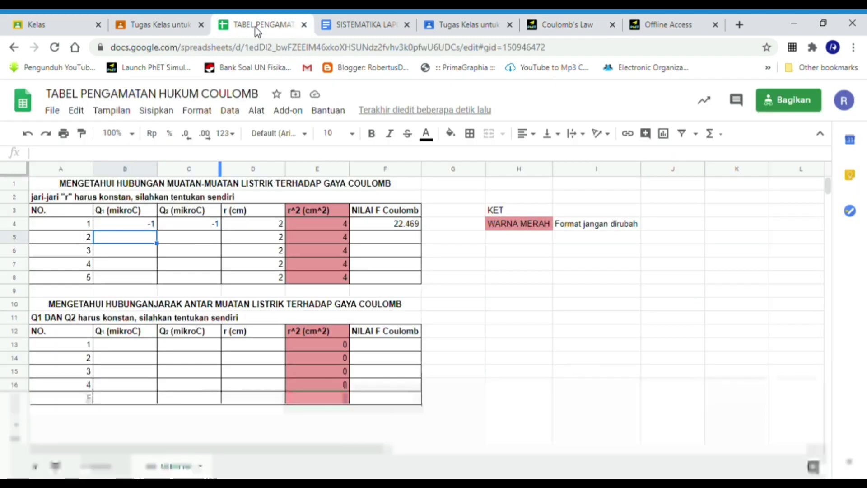
left_click(447, 211)
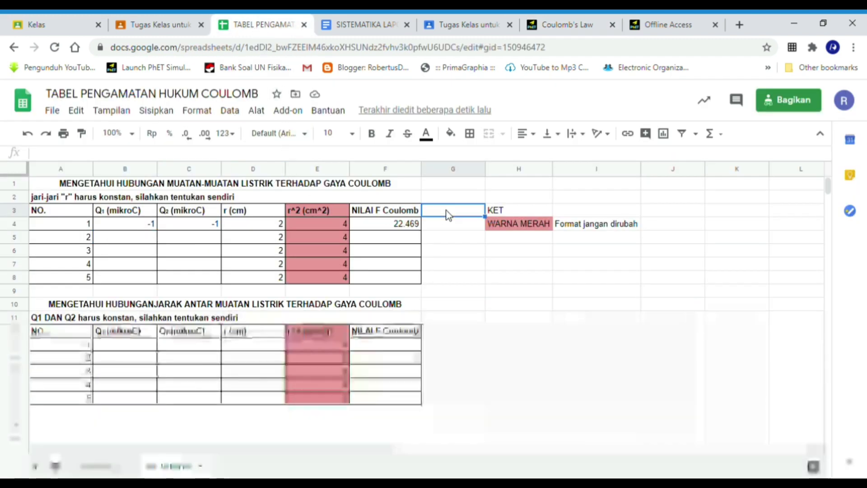
type("SIFAT")
key("Return")
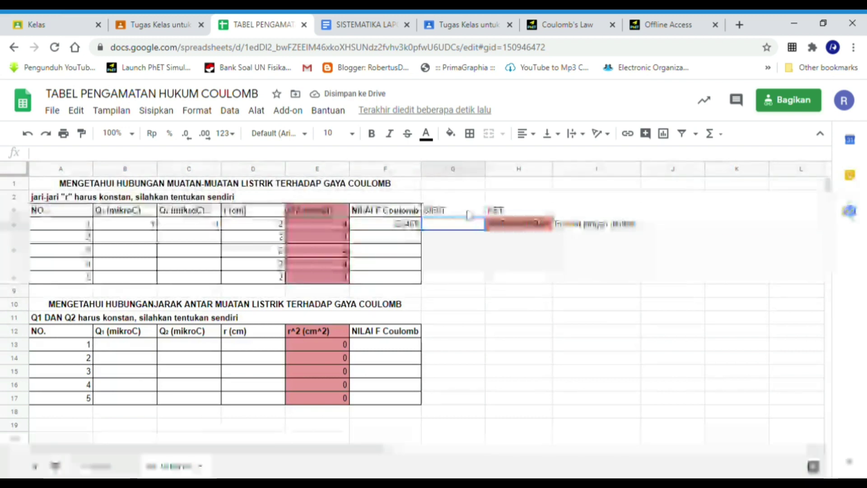
Enter tolak-menolak in lowercase as the SIFAT of measurement 1 in G4
type("T")
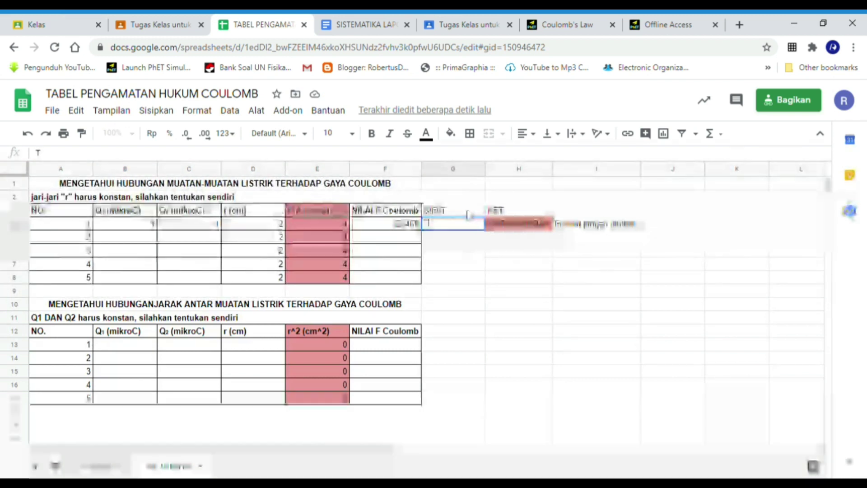
type("OLAK")
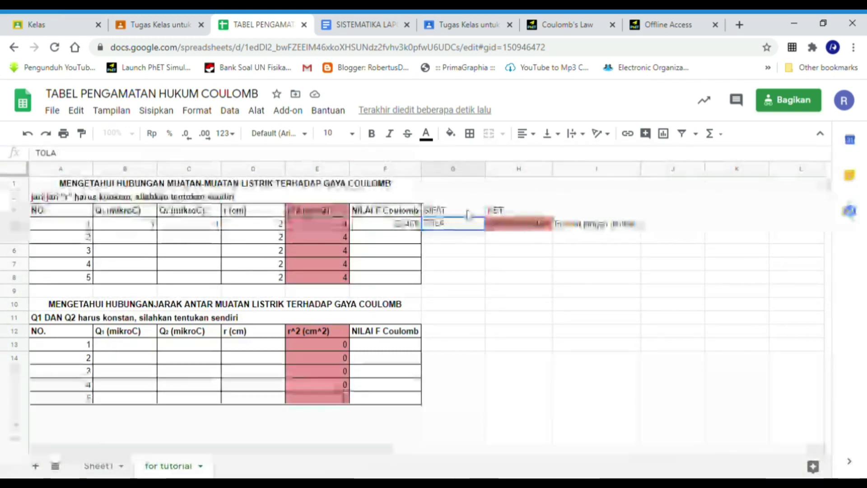
key("BackSpace")
key("BackSpace")
key("BackSpace")
key("BackSpace")
key("BackSpace")
type("t")
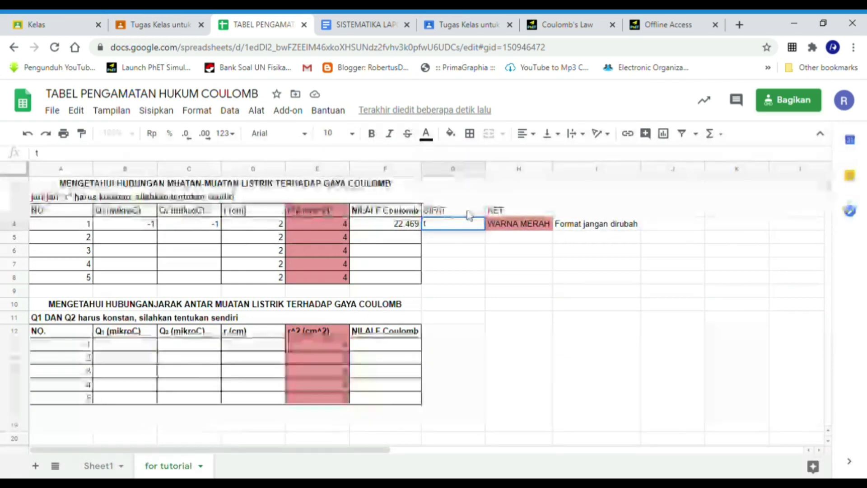
type("olak-menolak")
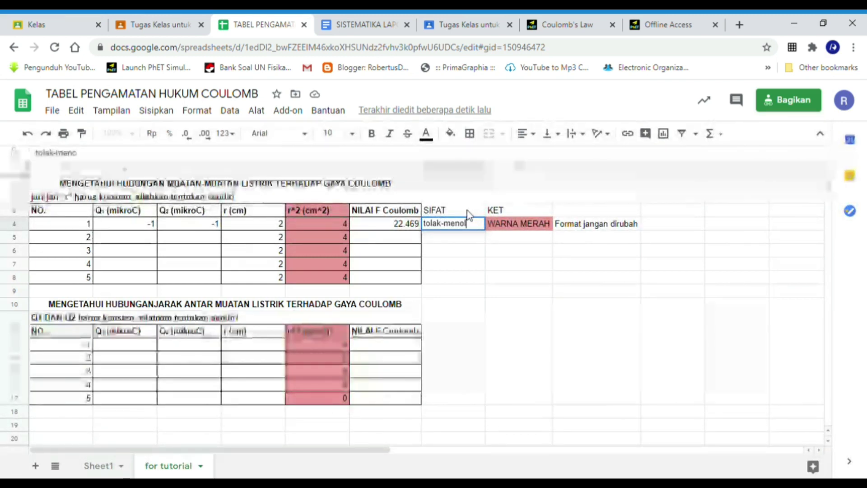
key("Return")
Select measurement 2's Q₁ cell, then set Charge 1 to 2 µC in the Coulomb's Law simulation
key("Up")
key("Left")
key("Left")
key("Left")
key("Left")
key("Left")
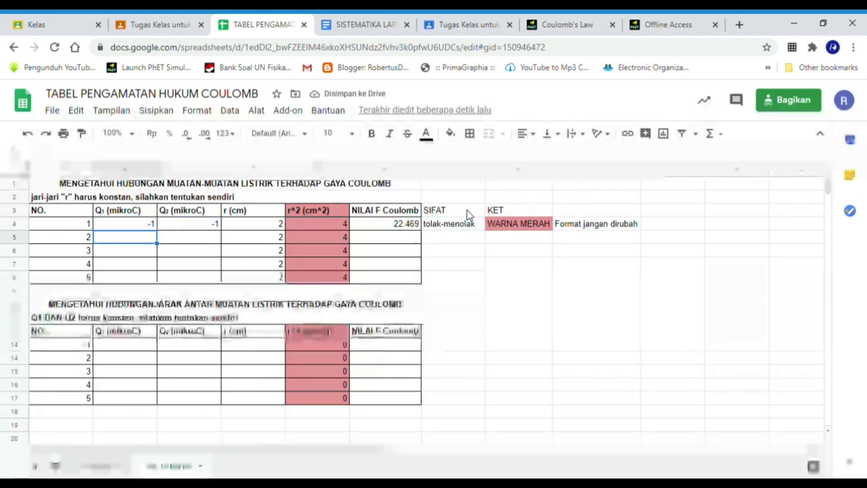
left_click(590, 29)
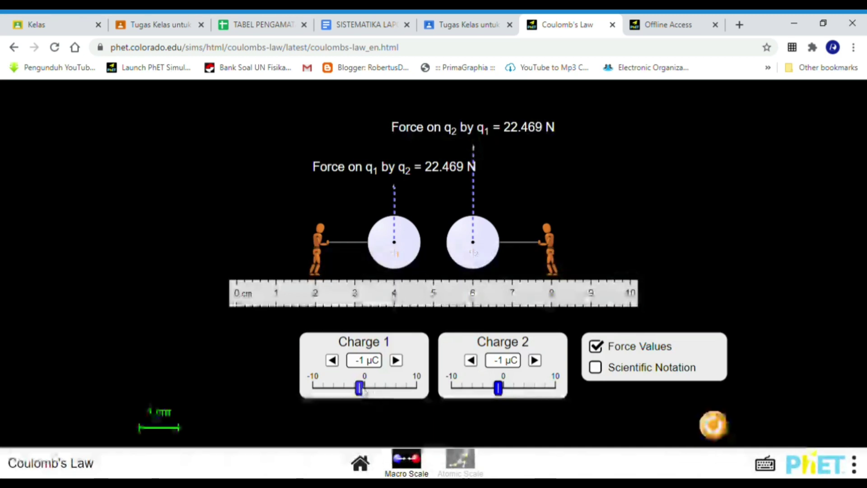
left_click_drag(367, 391, 382, 391)
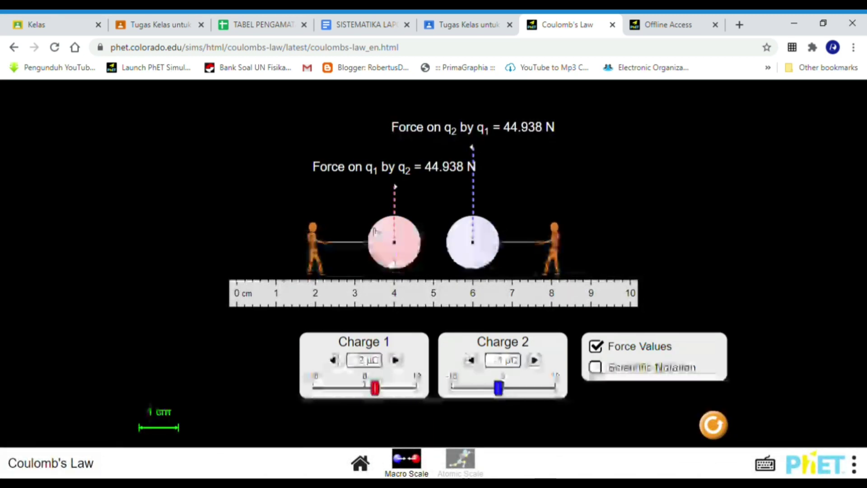
Back in the spreadsheet, enter 2 as Q₁ and -1 as Q₂ for measurement 2 of the first table
left_click(260, 26)
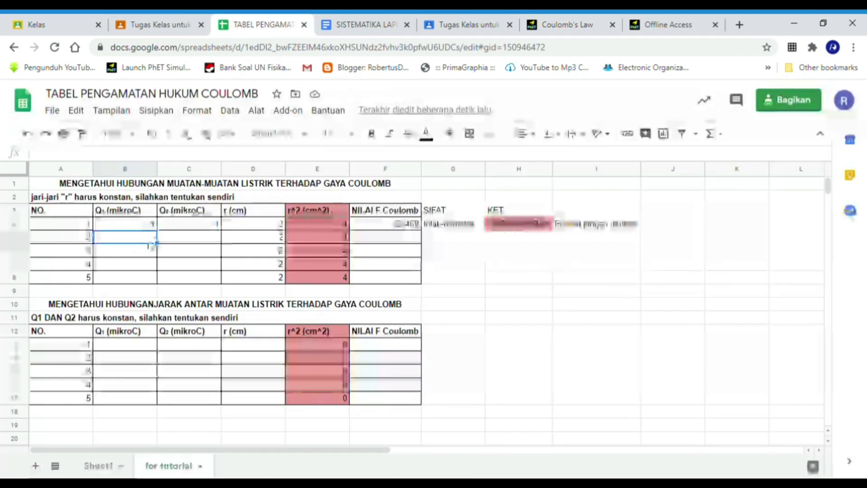
type("2")
key("Tab")
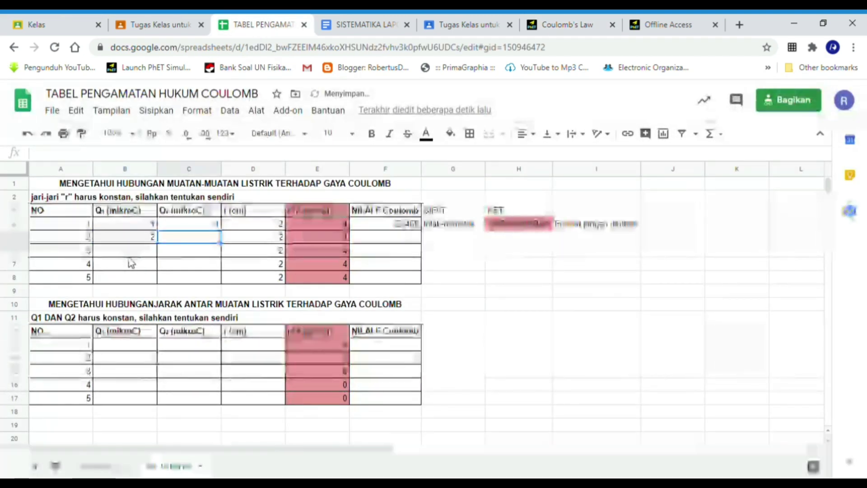
type("1")
key("Return")
key("Up")
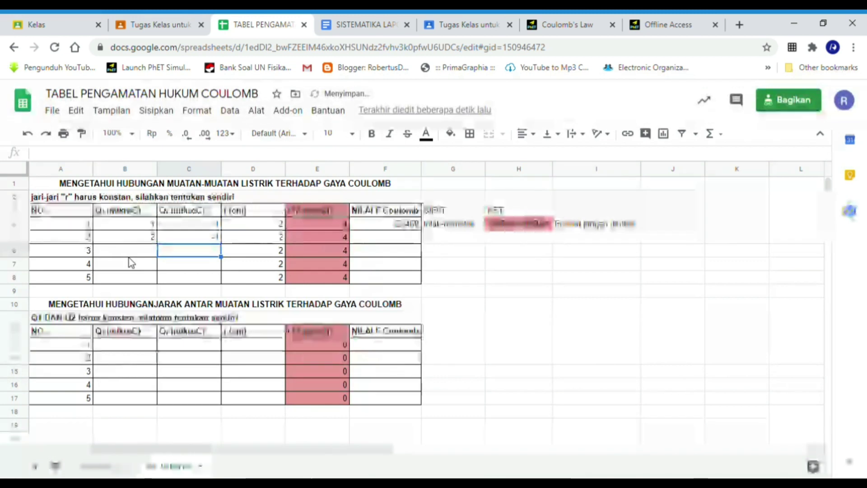
type("-1")
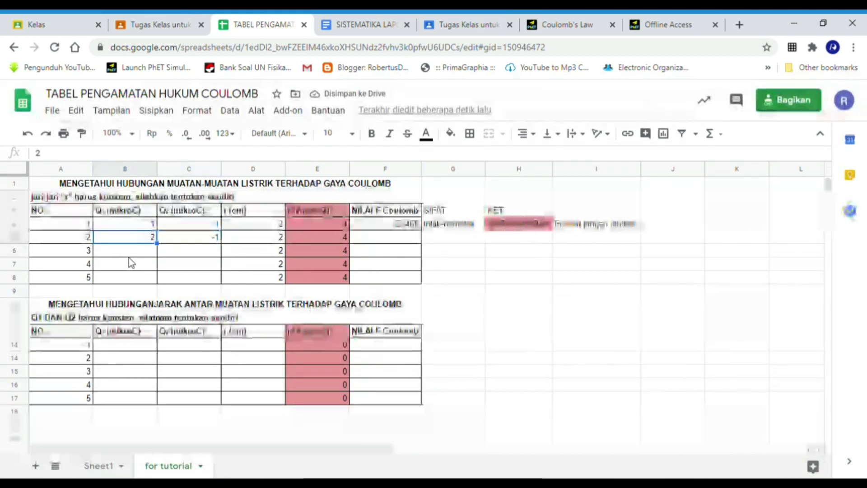
key("Left")
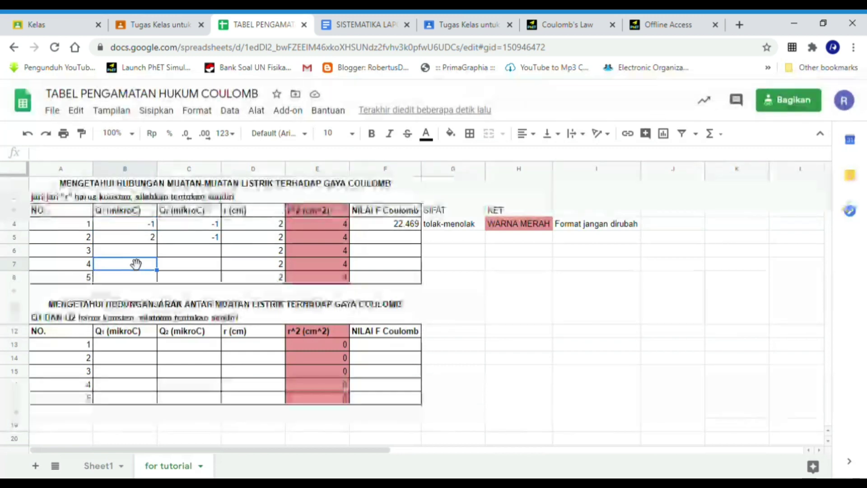
key("Up")
key("Right")
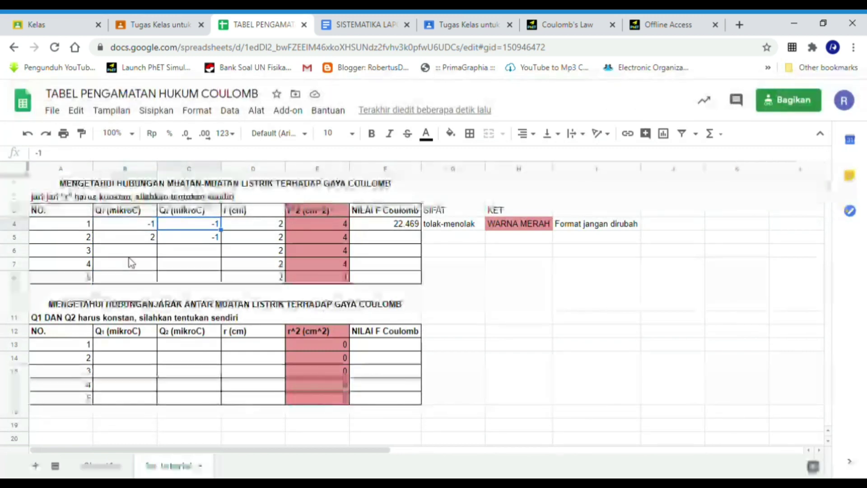
key("Down")
key("Down")
key("Down")
key("Up")
key("Up")
key("Up")
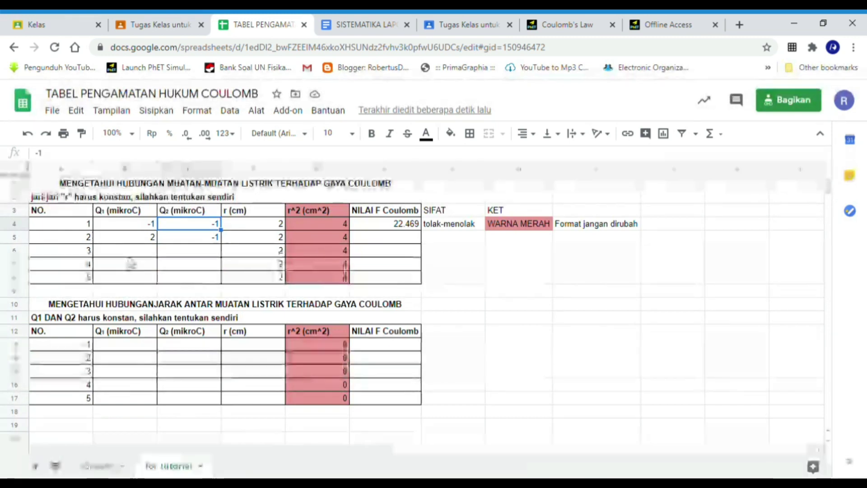
key("Down")
key("Down")
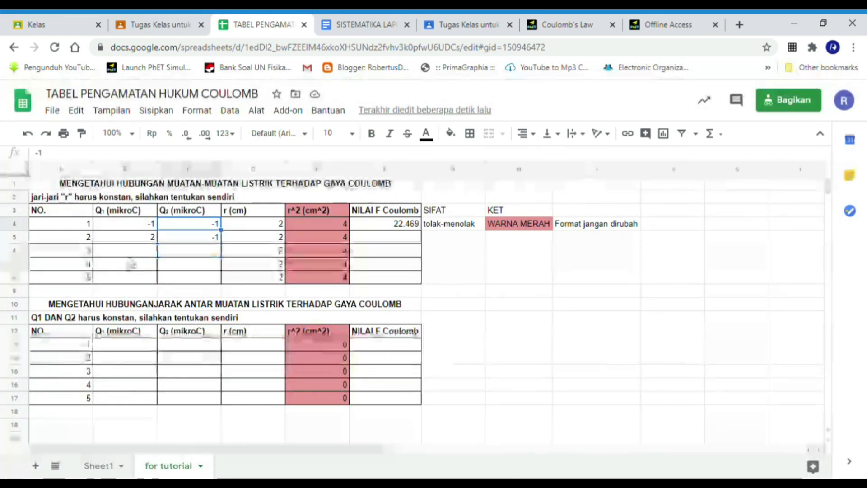
key("Up")
key("Up")
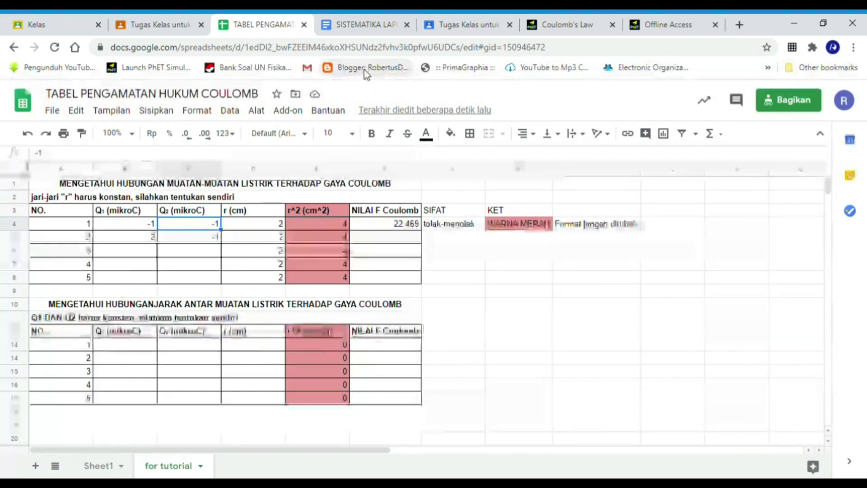
Read the force in the simulation and enter 44.938 as measurement 2's NILAI F Coulomb in F5
left_click(552, 33)
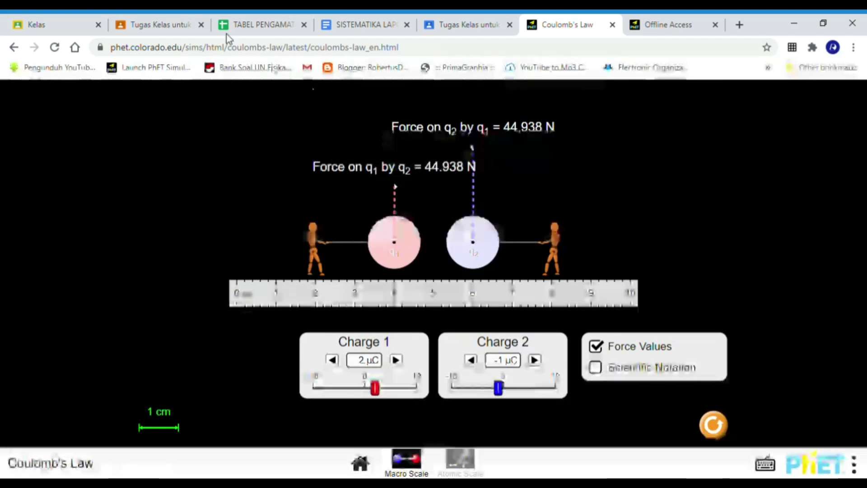
left_click(244, 25)
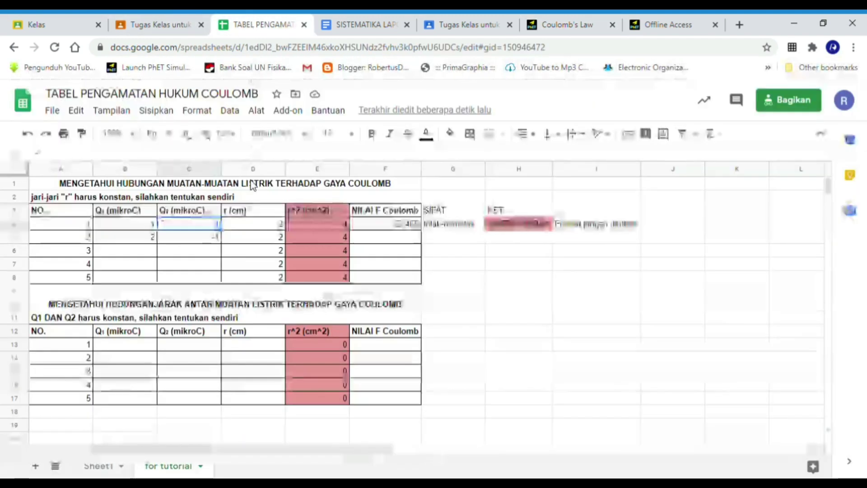
left_click(369, 242)
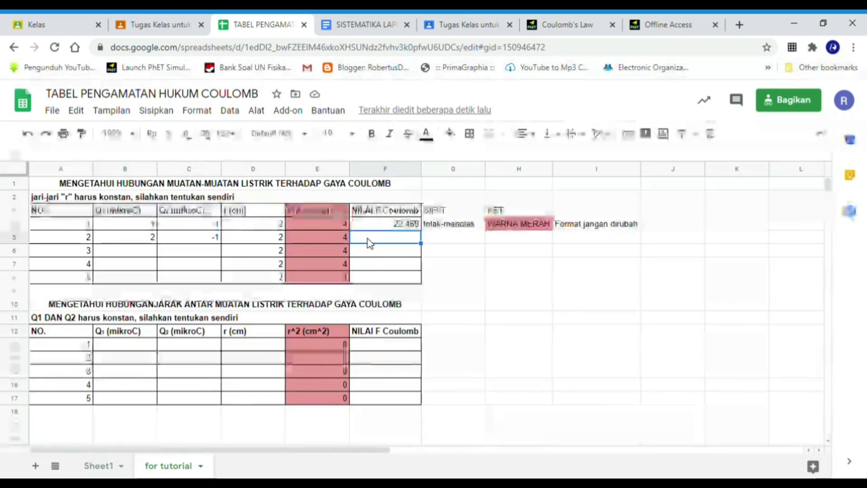
type("44.938")
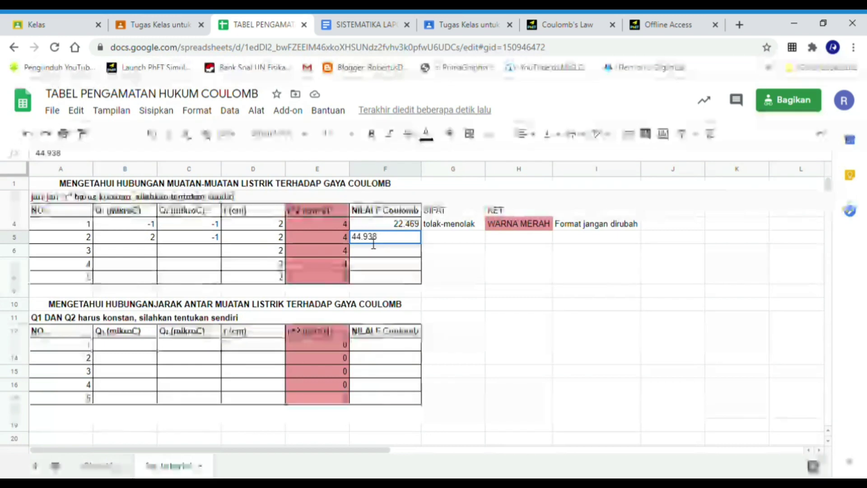
key("Tab")
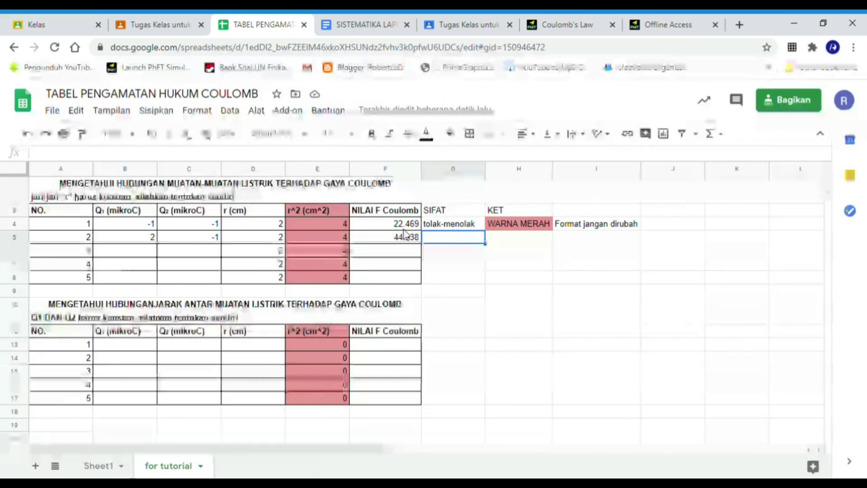
Enter tarik-menarik as the SIFAT of measurement 2 in G5
type("tarik-me")
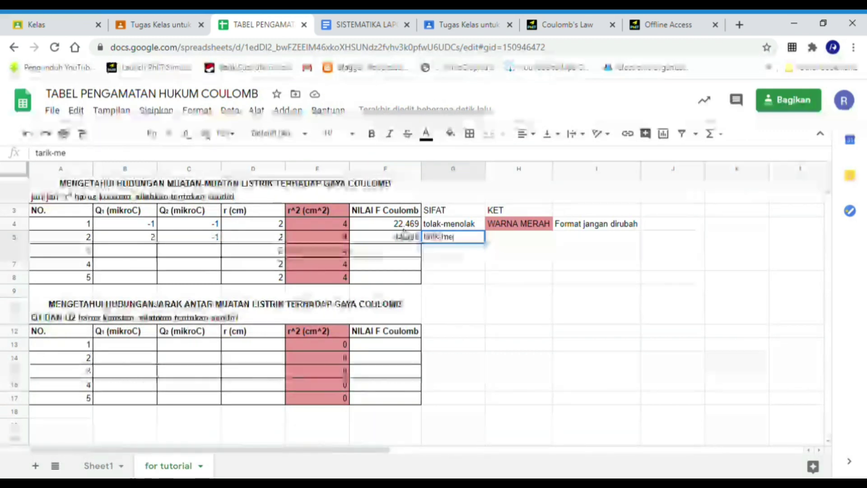
type("narik")
key("Return")
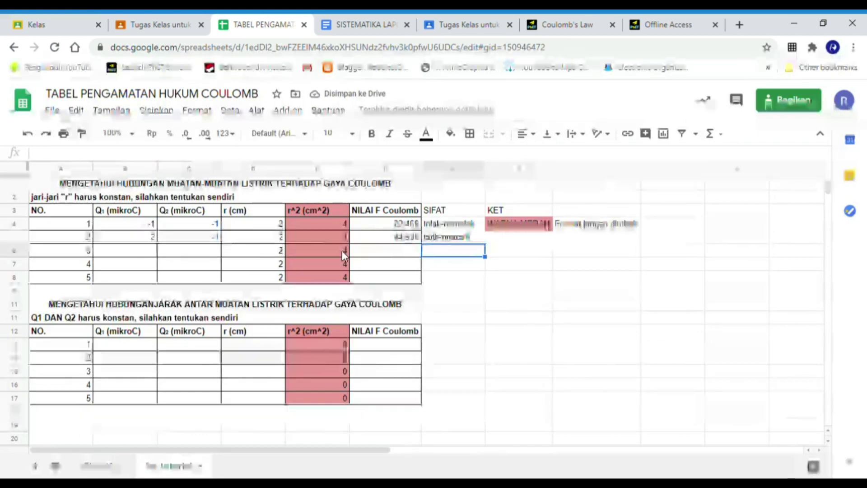
left_click(131, 254)
key("Tab")
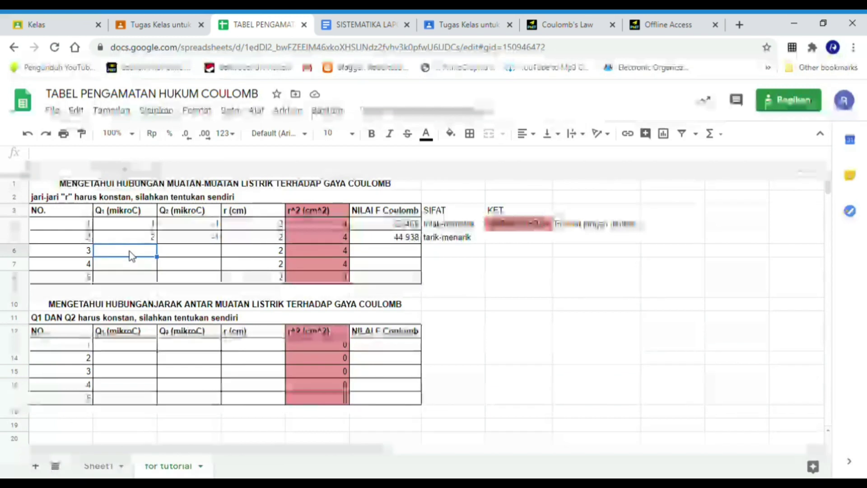
key("Left")
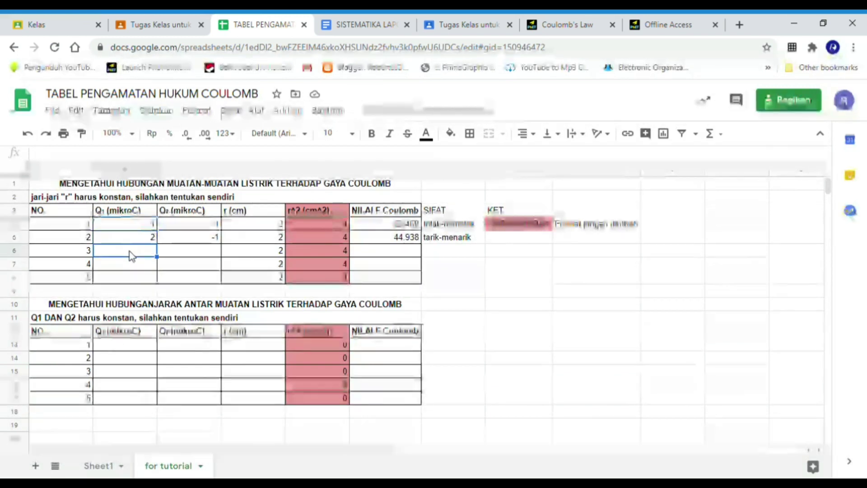
key("Down")
key("Down")
key("Up")
key("Up")
key("Up")
key("Up")
key("Right")
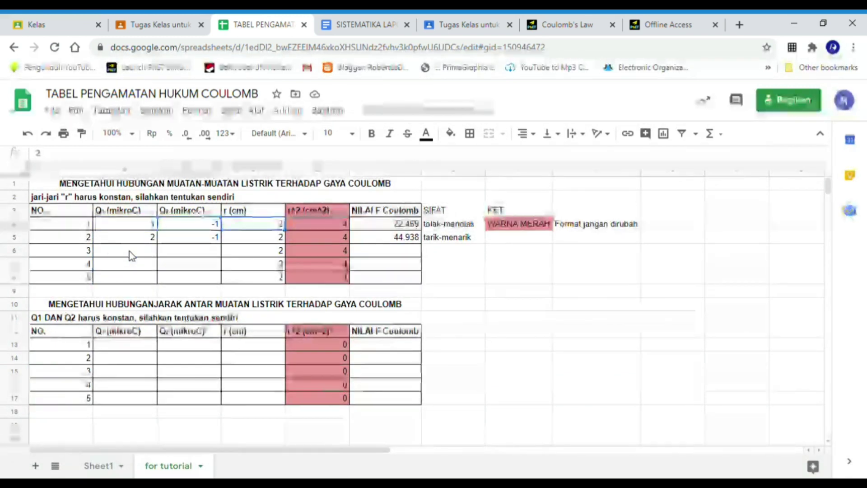
Correct measurement 1's Q₁ in the first table to -1
key("Down")
key("Up")
key("Left")
type("-1")
key("Tab")
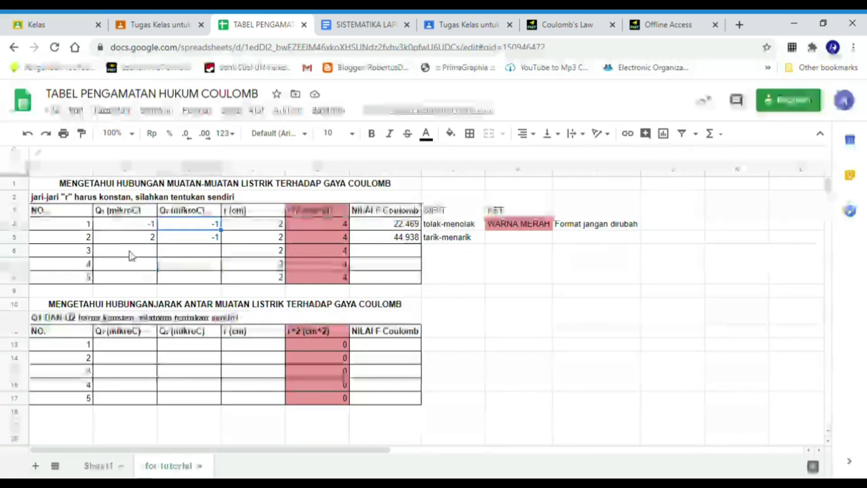
key("Left")
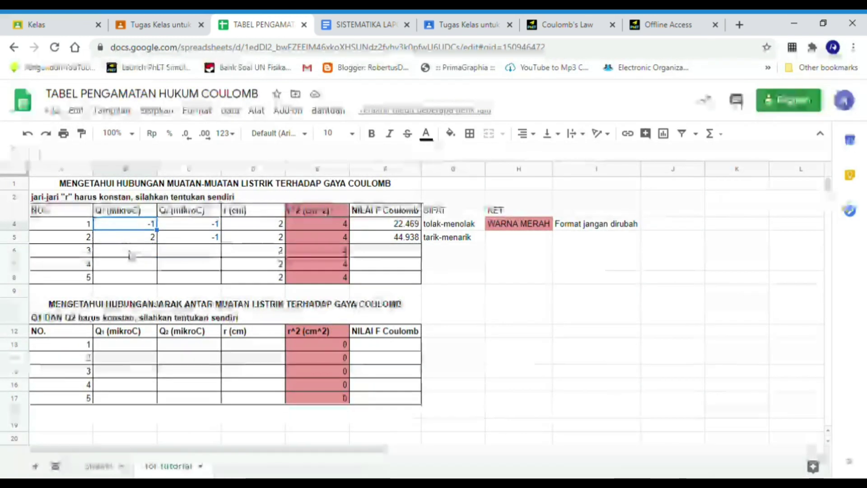
Check the charges of measurements 1 and 2 against the Coulomb's Law simulation, and select measurement 3's Q₁ cell
left_click(130, 256)
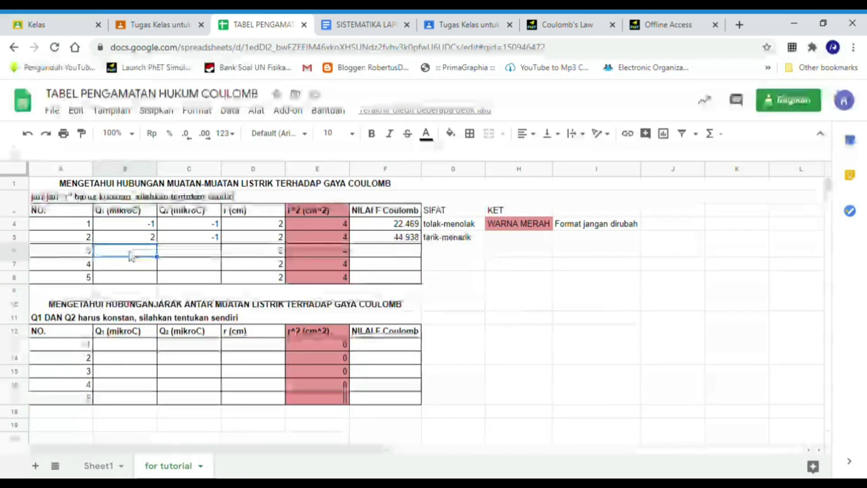
key("Up")
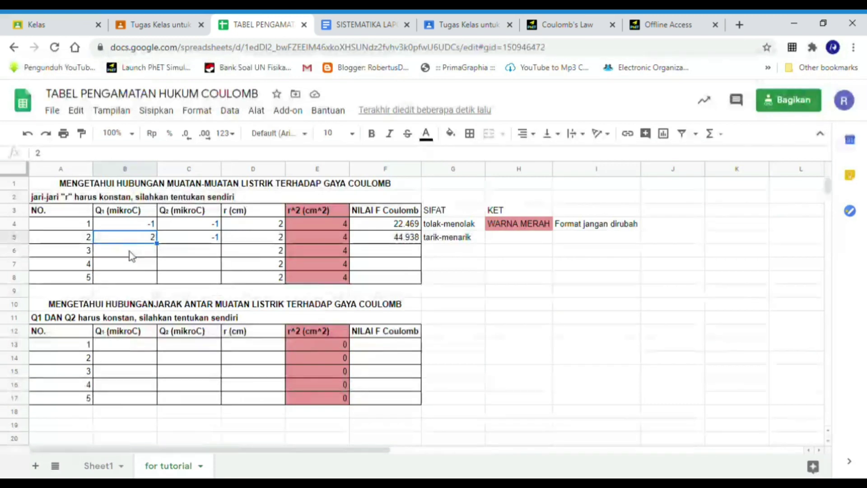
key("Up")
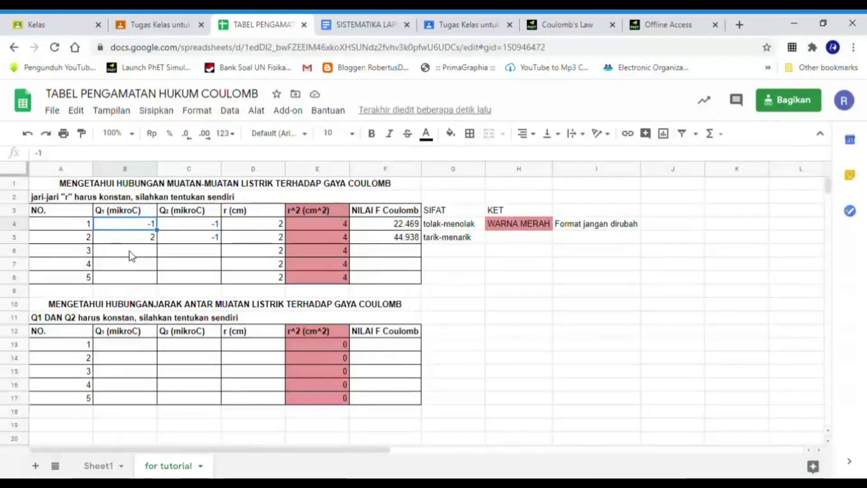
key("Right")
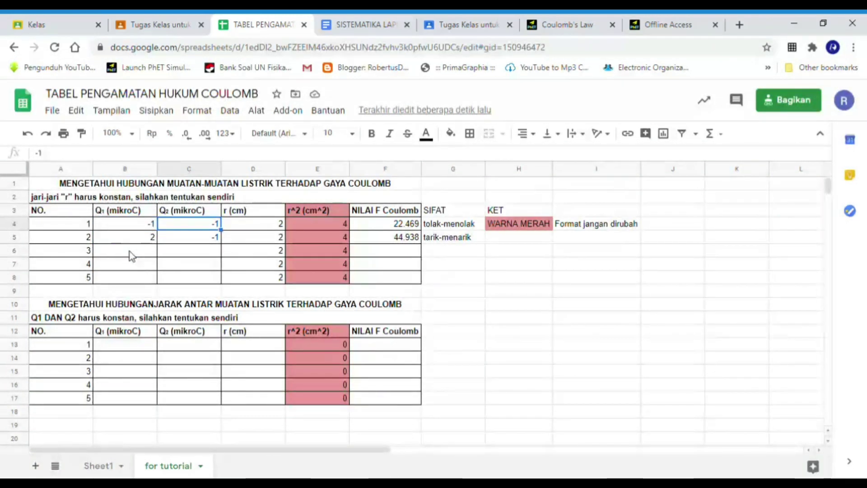
left_click(552, 23)
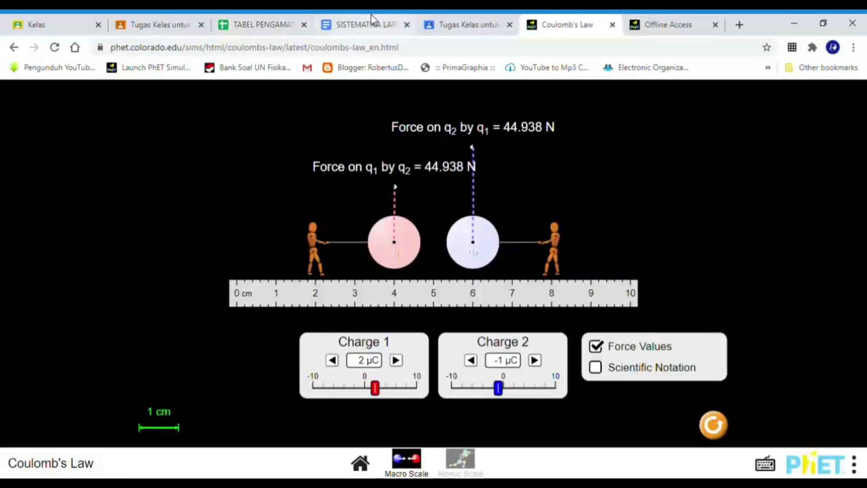
left_click(269, 18)
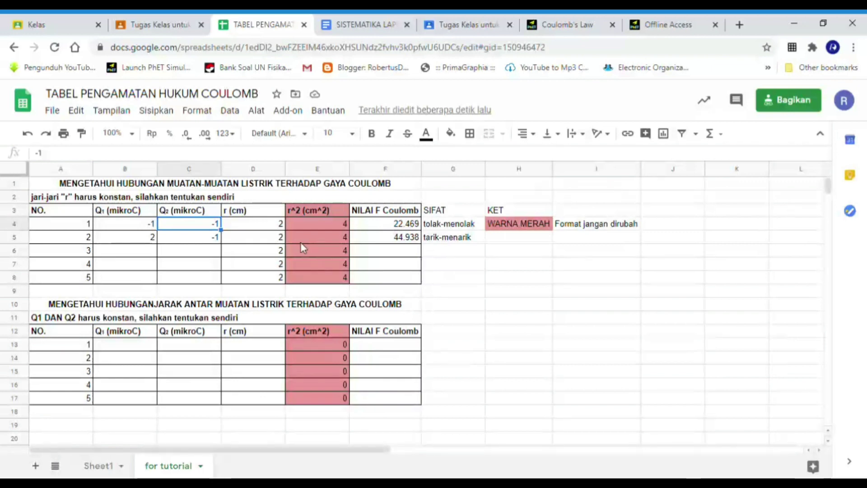
left_click(145, 250)
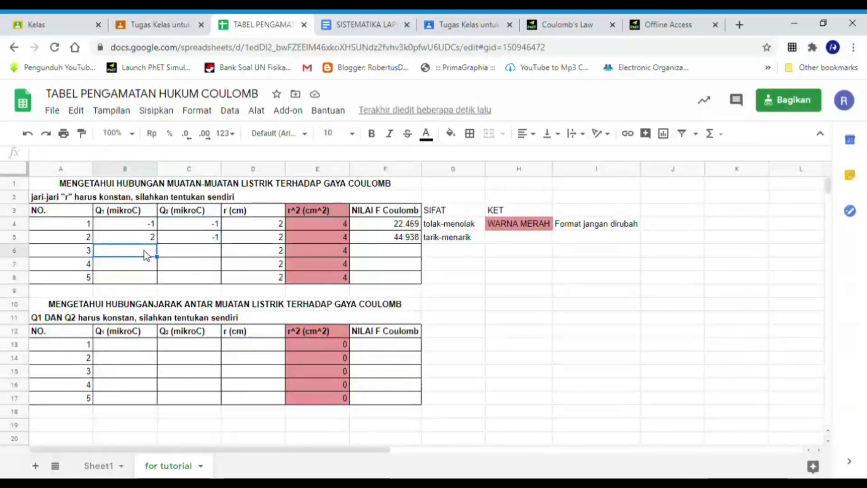
left_click(567, 25)
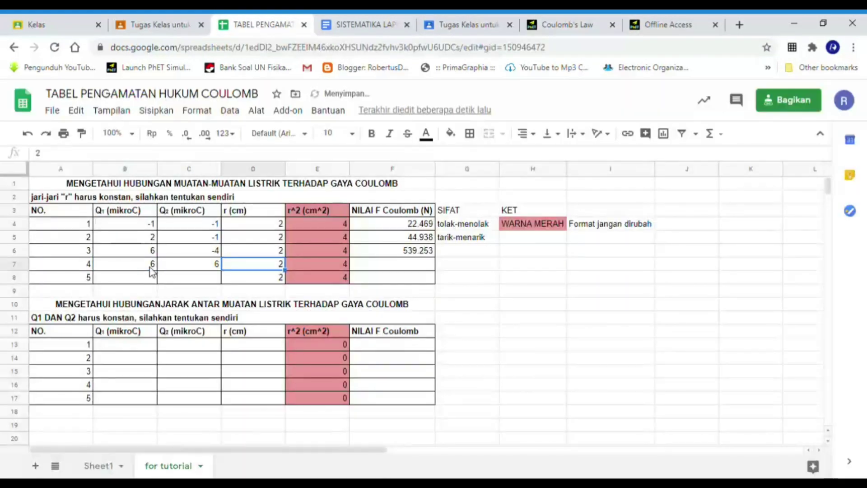
Enter tolak-menolak as the SIFAT of measurements 4 and 5 in G7 and G8
left_click(455, 263)
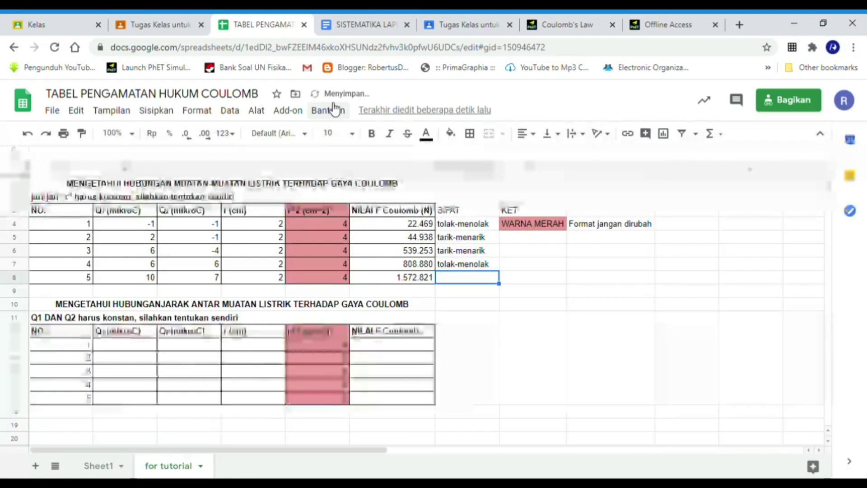
type("to")
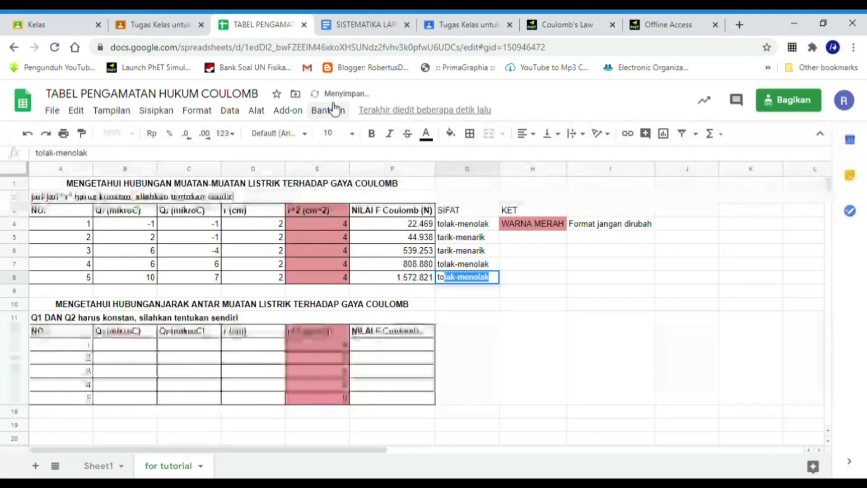
key("Return")
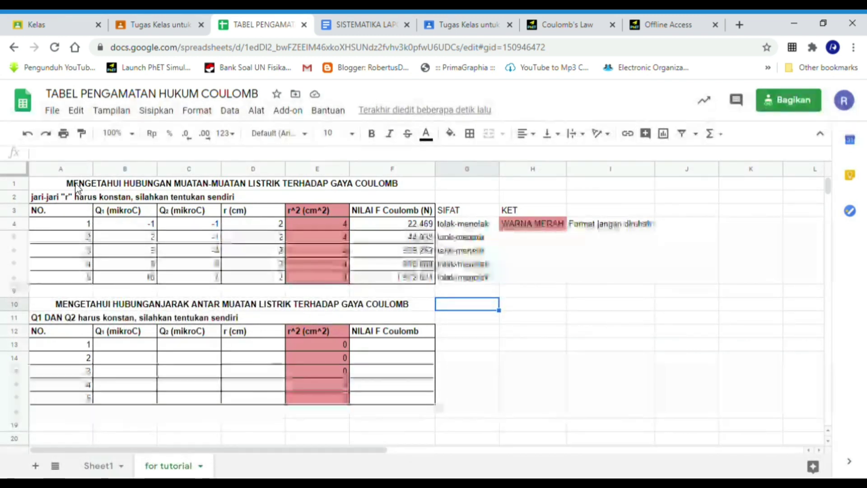
For the second table, set Charge 1 to 2 µC and Charge 2 to -2 µC in the Coulomb's Law simulation
left_click(40, 200)
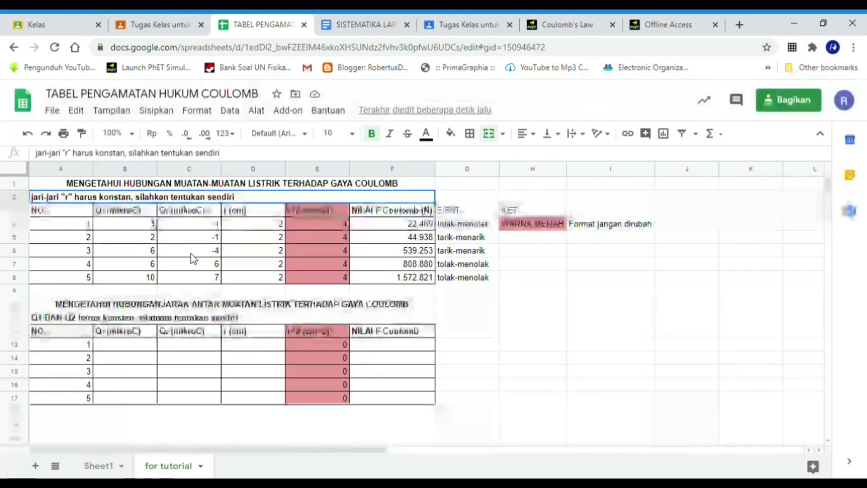
left_click(269, 302)
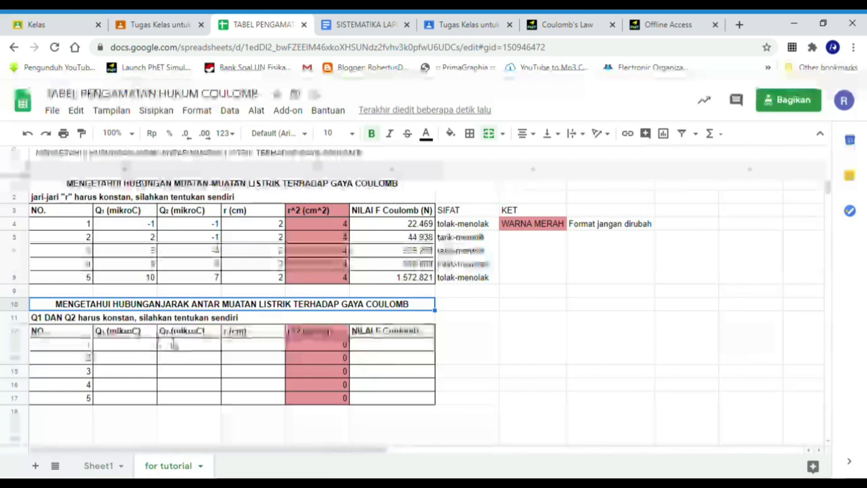
left_click(549, 26)
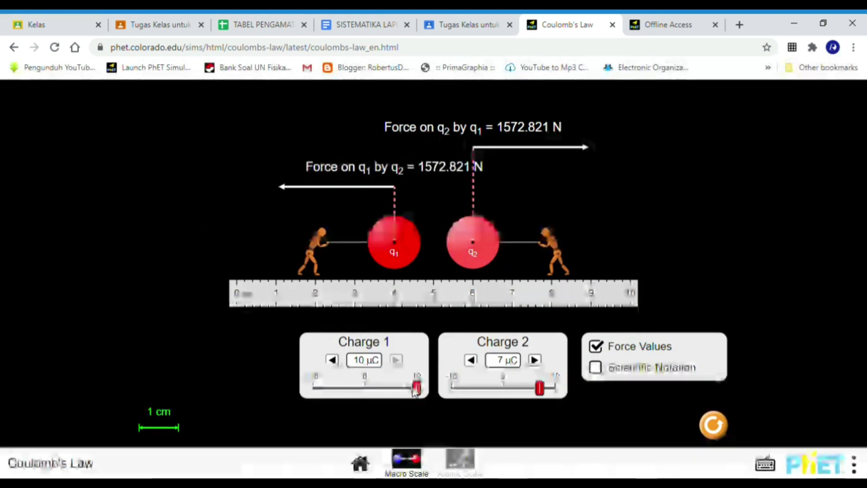
left_click_drag(415, 387, 376, 389)
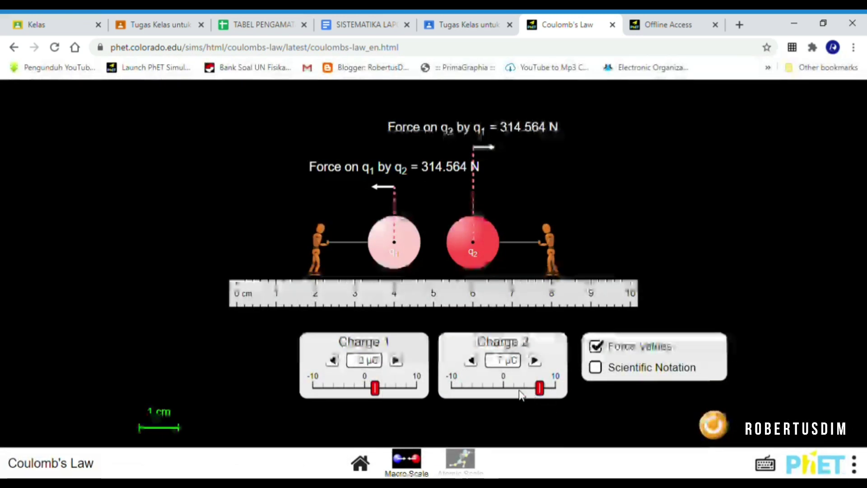
left_click_drag(541, 388, 501, 400)
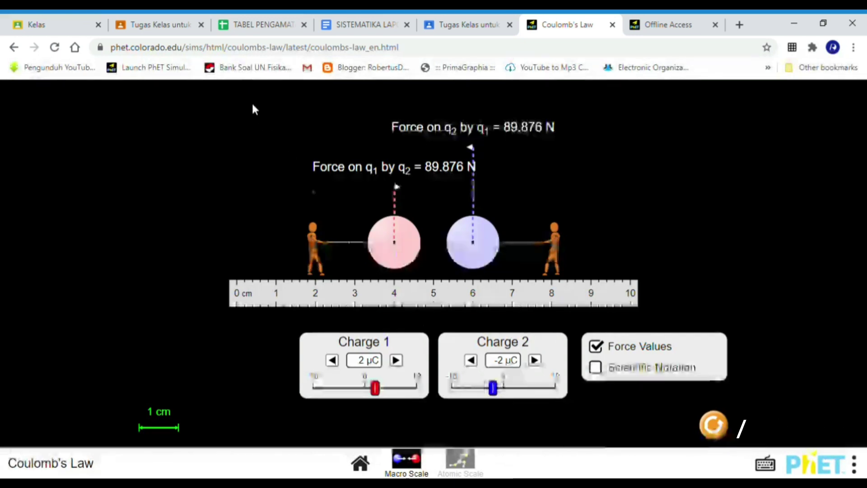
Back in the spreadsheet, enter 2 as Q₁ and -2 as Q₂ for the second table's measurement 1 and fill both down through measurement 5
left_click(259, 21)
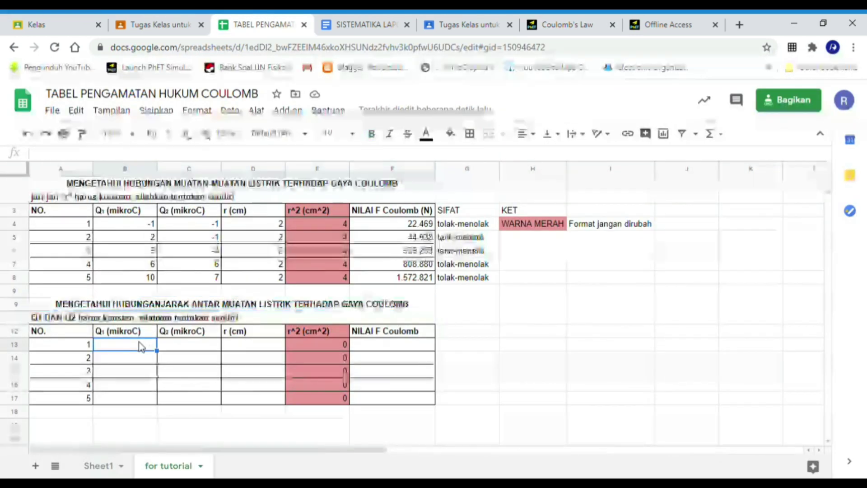
type("2")
key("Tab")
type("-")
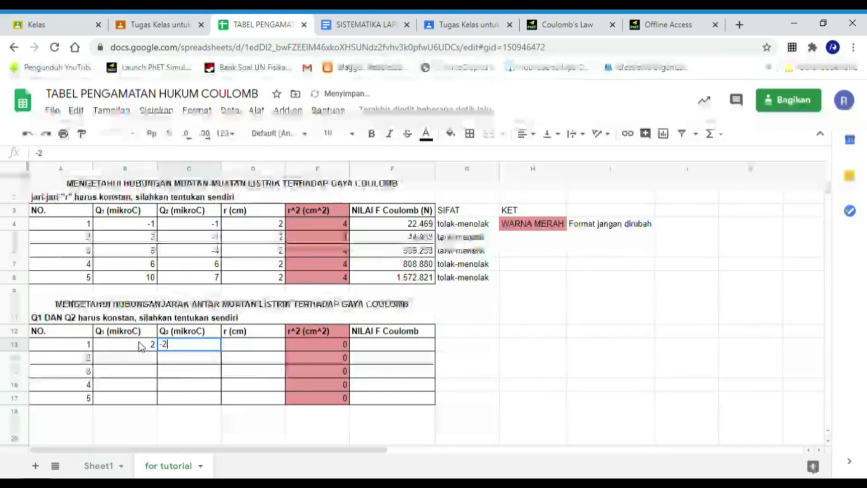
type("2")
left_click_drag(141, 346, 195, 346)
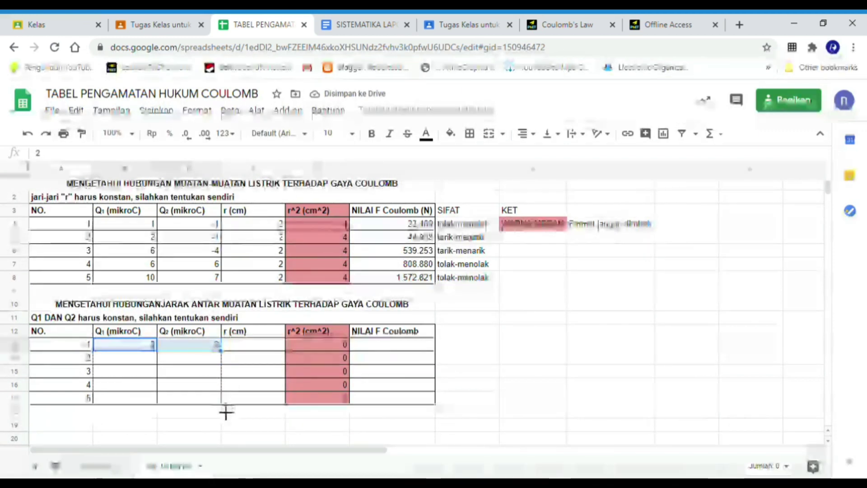
left_click_drag(226, 411, 225, 407)
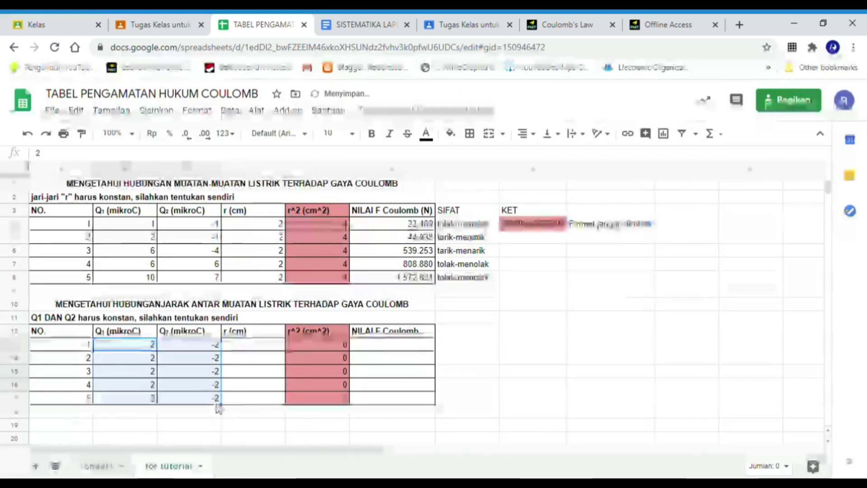
Select the second table's first r cell, then place q₁ at 0 cm and q₂ at 2 cm on the simulation's ruler
left_click(259, 349)
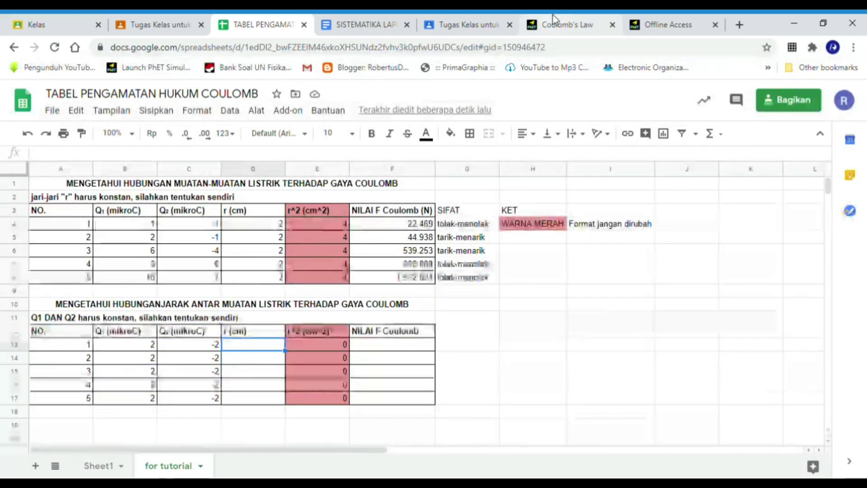
left_click(573, 25)
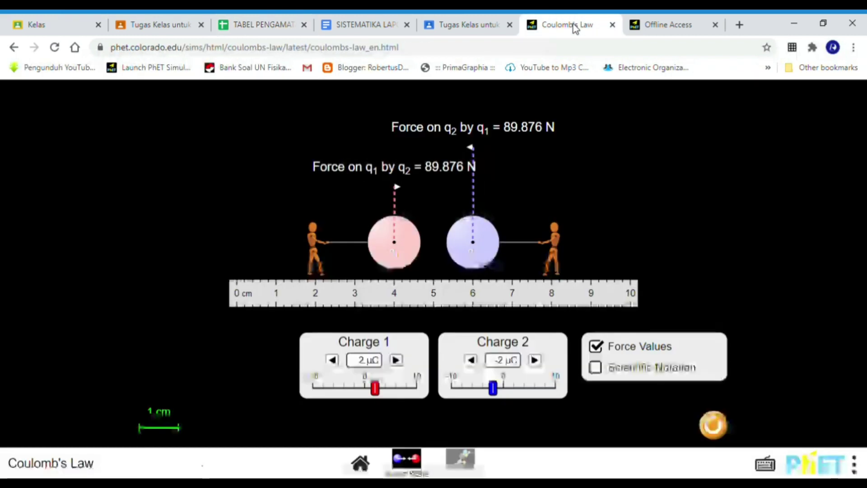
left_click_drag(384, 249, 226, 255)
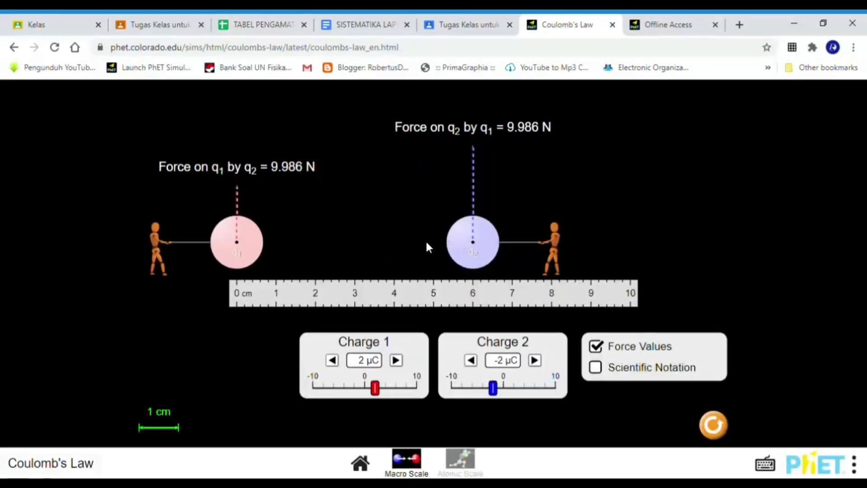
left_click_drag(469, 244, 313, 245)
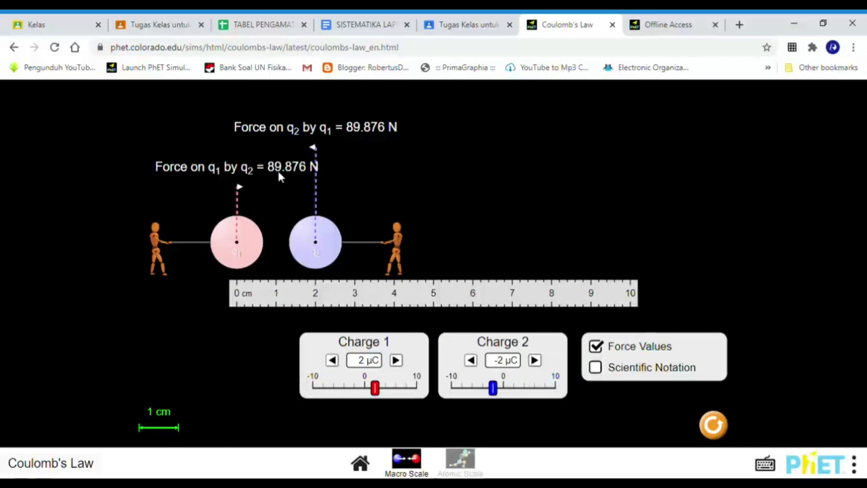
Return to the spreadsheet and enter 89.876 as the NILAI F Coulomb of the second table's measurement 1 in F13
left_click(267, 25)
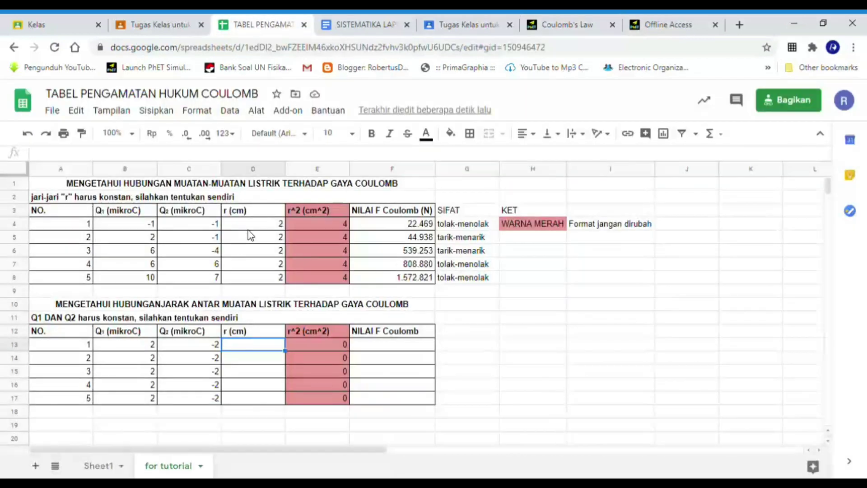
left_click(372, 345)
type("89.876")
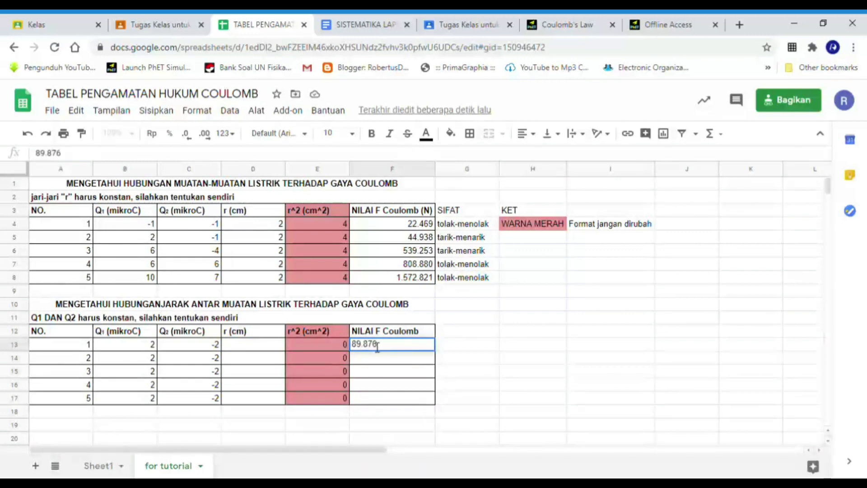
key("Return")
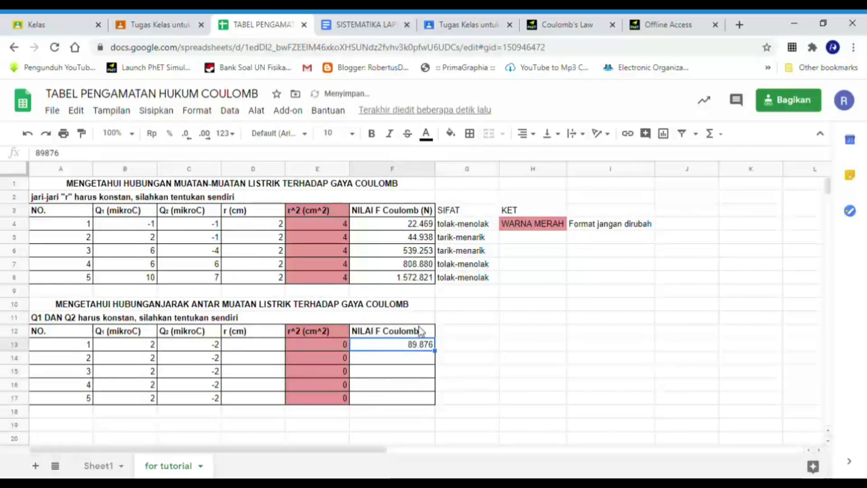
Change the second table's force header to NILAI F Coulomb (N) and add the header sifat in G12
double_click(419, 331)
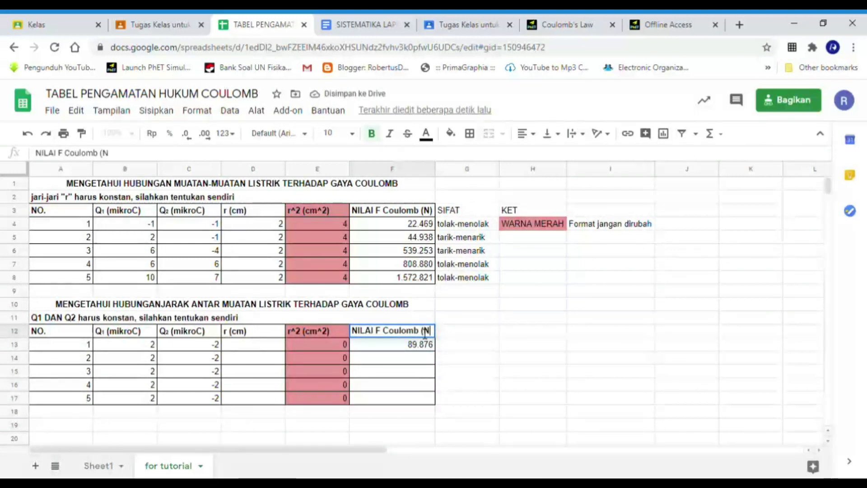
key("Escape")
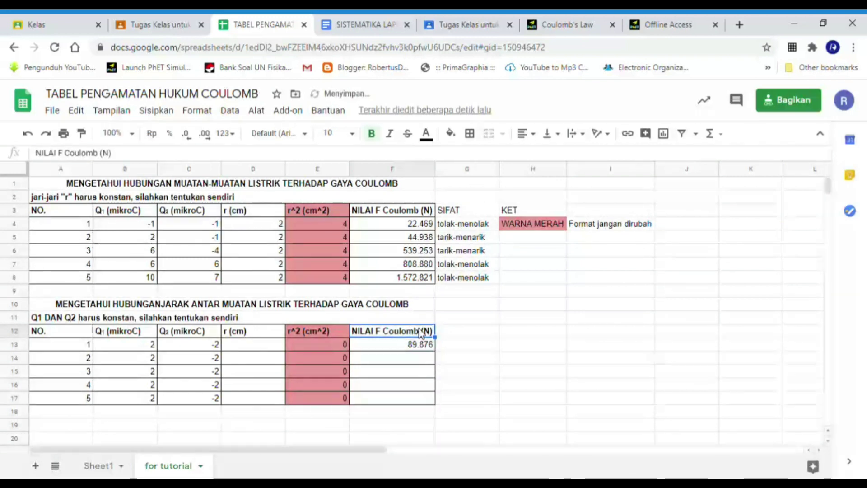
left_click(470, 334)
type("sifat")
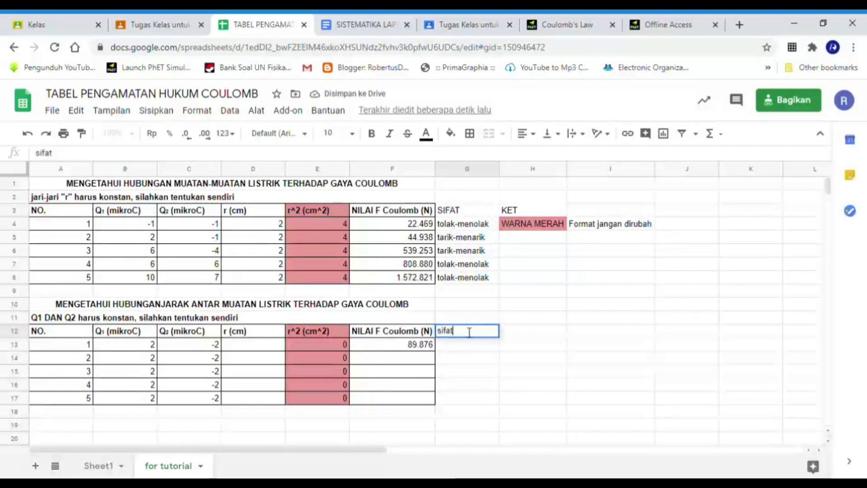
key("Return")
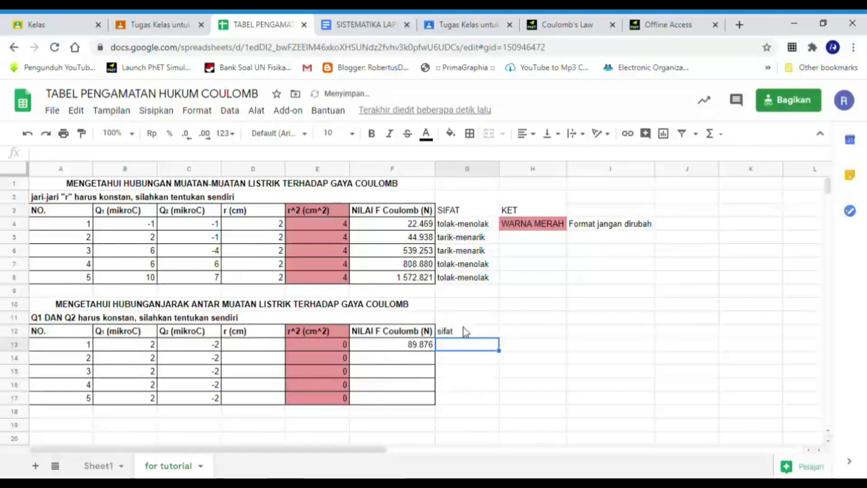
Enter tarik-menarik as the sifat of the second table's measurement 1 in G13
key("Down")
key("Up")
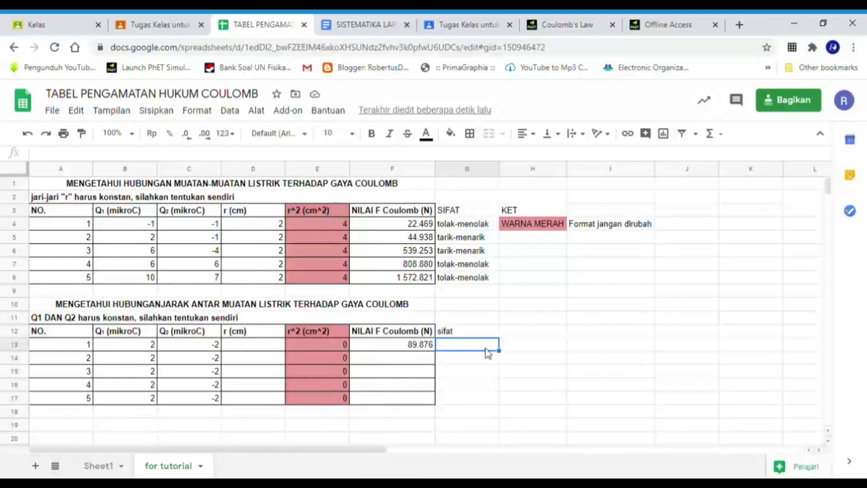
type("TAR")
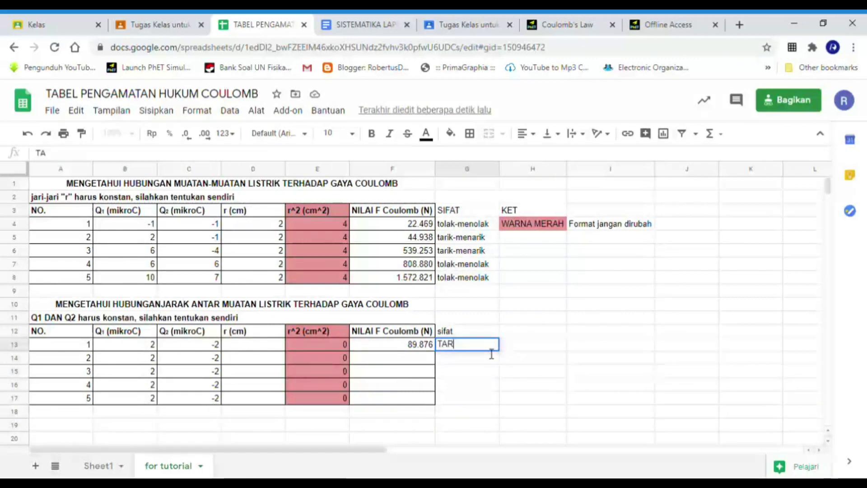
key("BackSpace")
key("BackSpace")
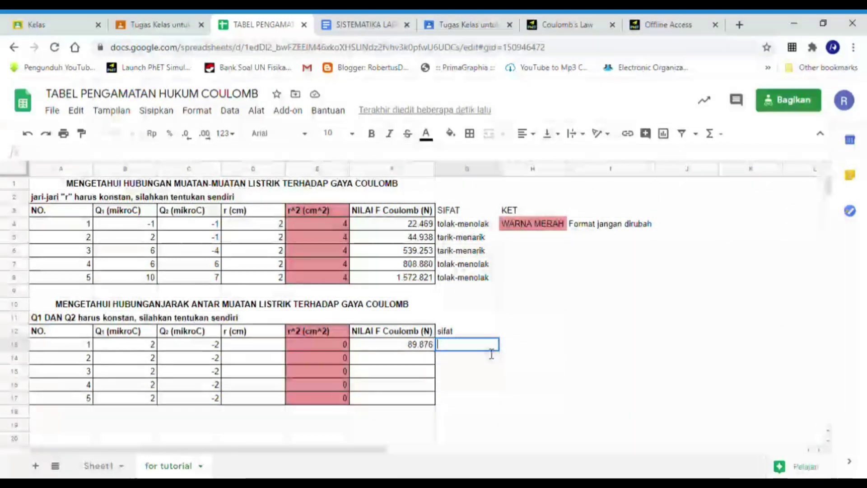
type("tarik-")
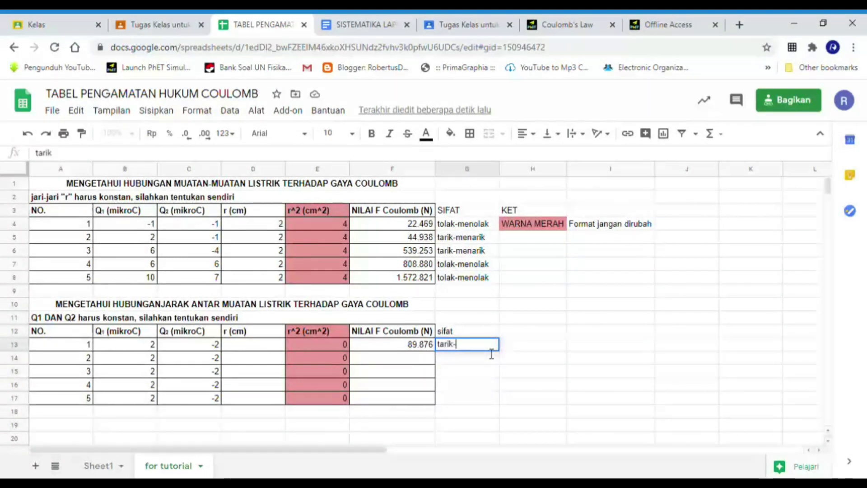
type("menarik")
key("Return")
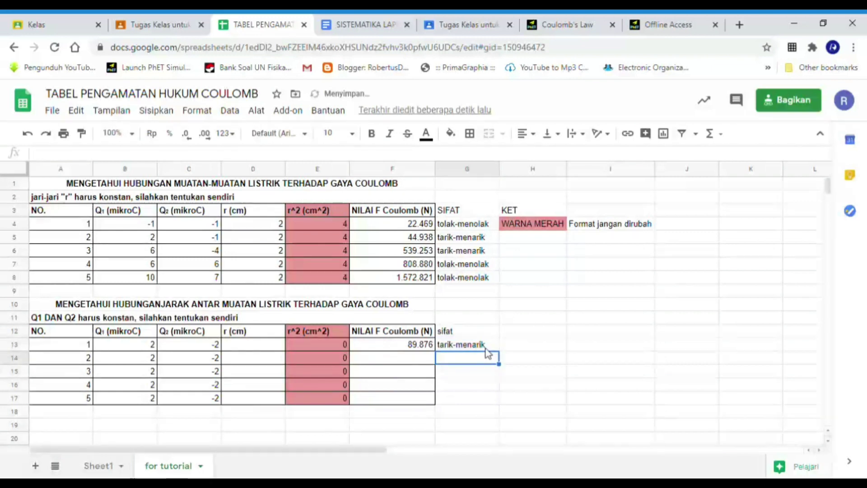
left_click(486, 348)
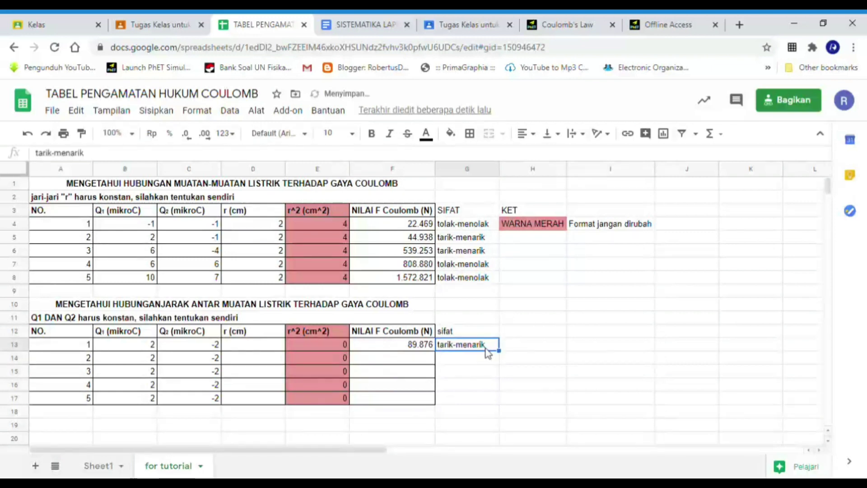
Enter 2 as the r (cm) of the second table's measurement 1 in D13
left_click(280, 347)
type("2")
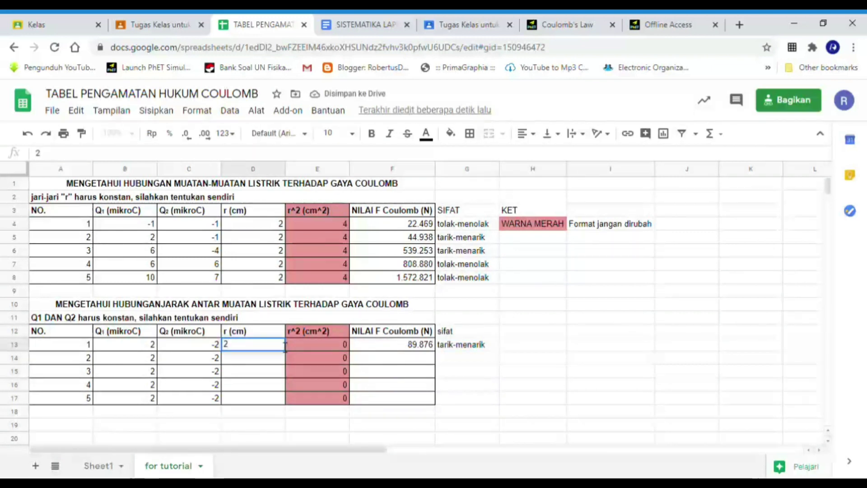
key("Return")
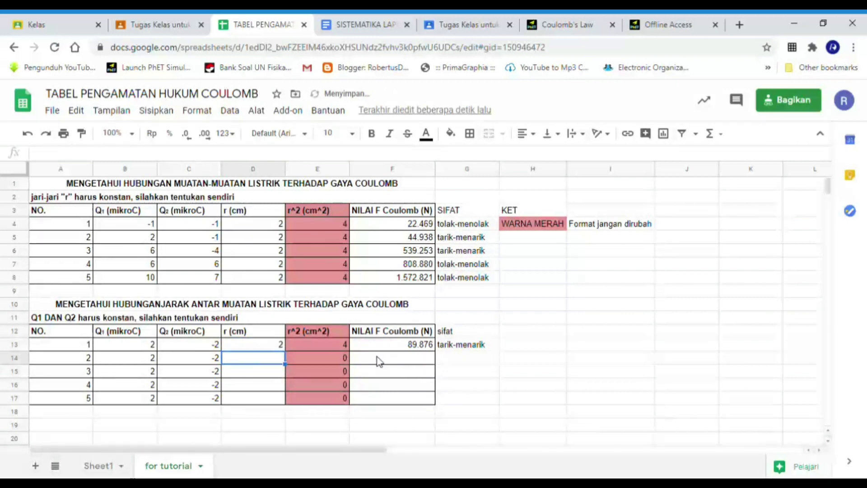
type("3")
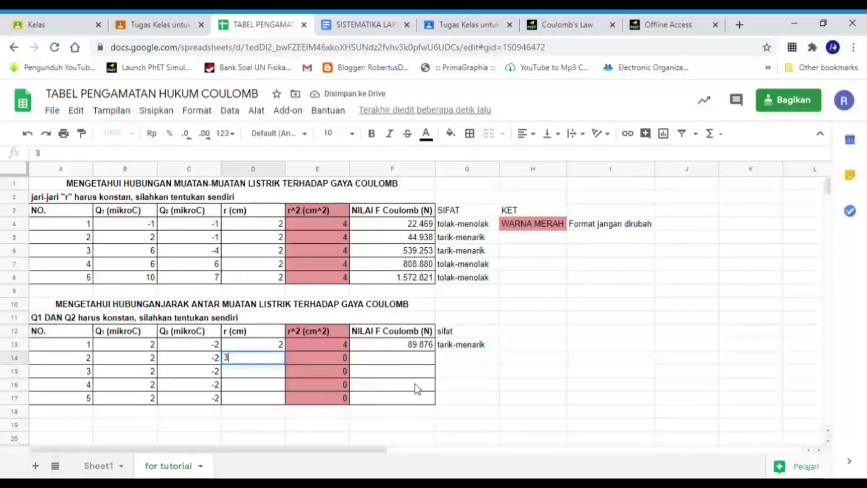
key("Return")
type("4")
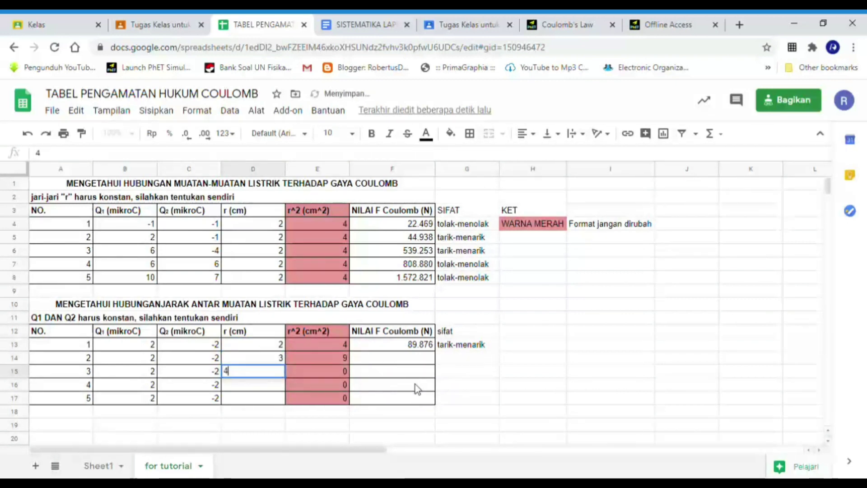
key("Up")
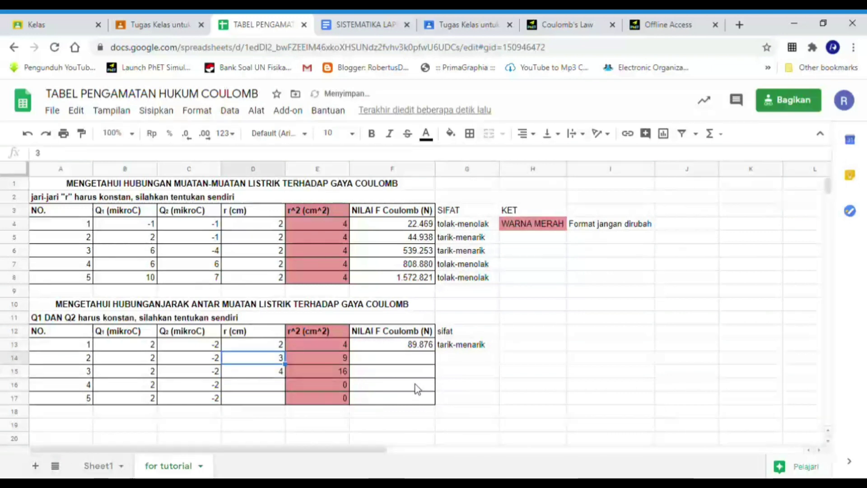
key("Down")
key("Down")
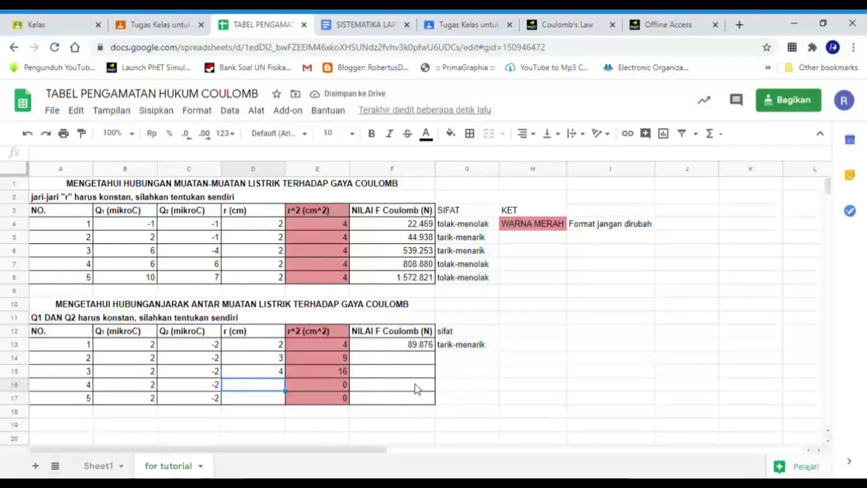
key("Up")
key("Up")
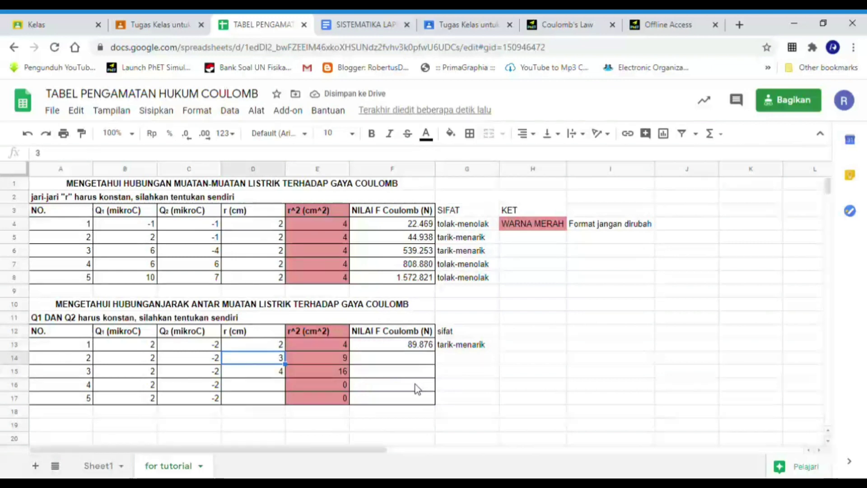
key("shift+Down")
key("Delete")
key("Down")
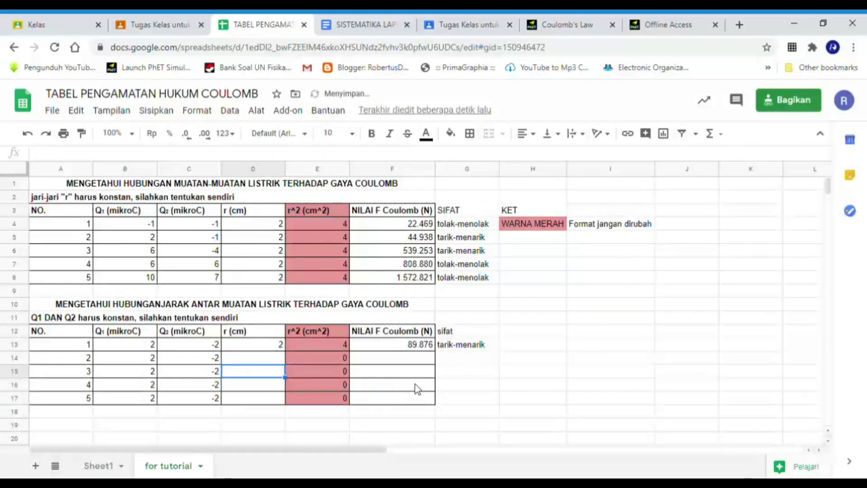
type("3")
key("Return")
key("Up")
key("Up")
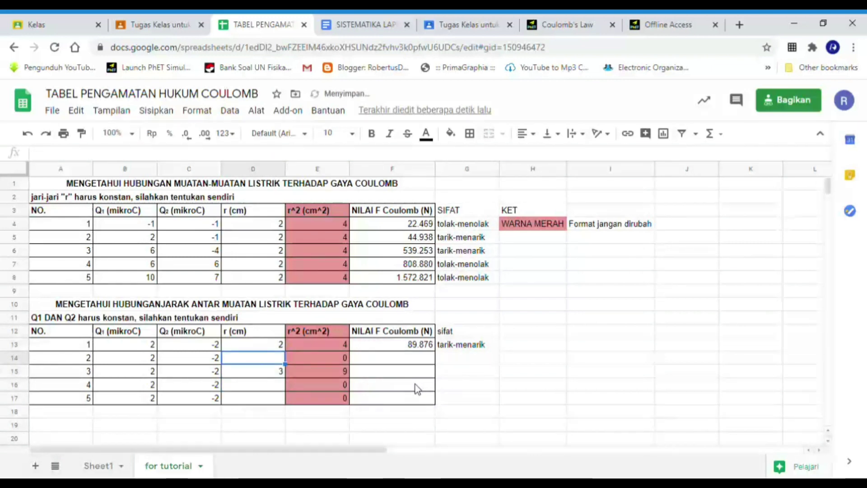
key("shift+Down")
key("Delete")
type("3")
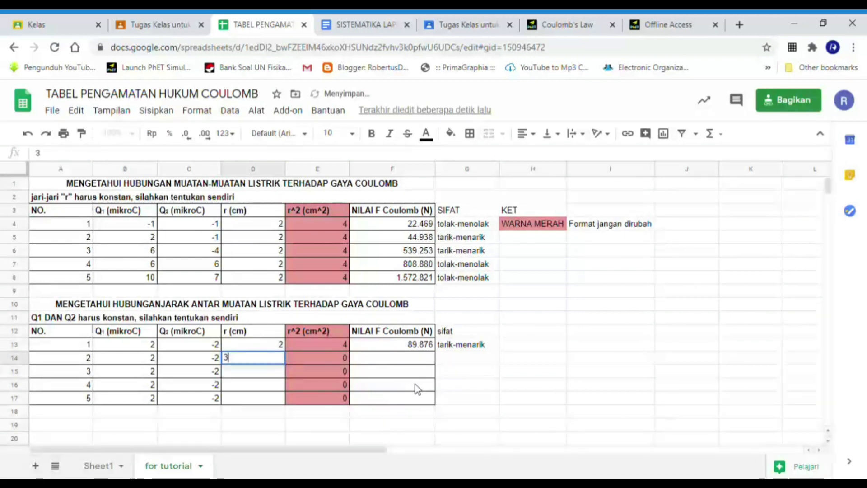
key("Return")
Place q₂ at 2.2 cm on the PhET simulation's ruler, then enter 2.2 in the spreadsheet as the second table's measurement 2 r (cm)
left_click(558, 27)
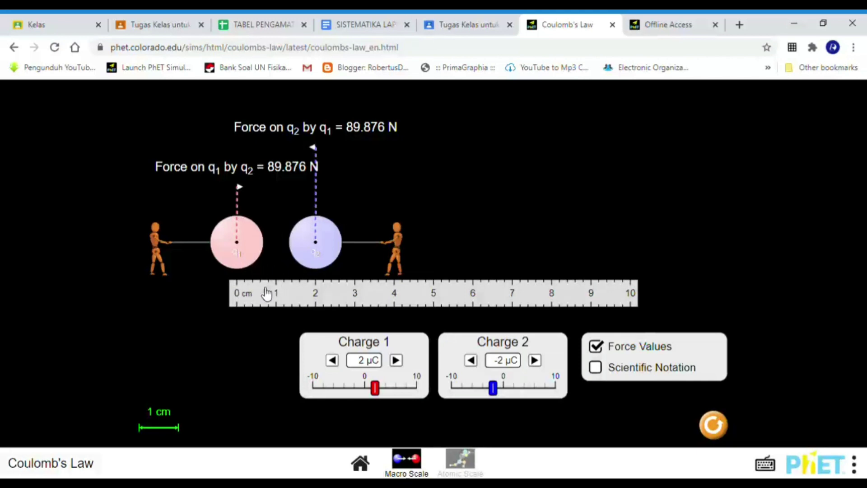
left_click_drag(319, 246, 326, 267)
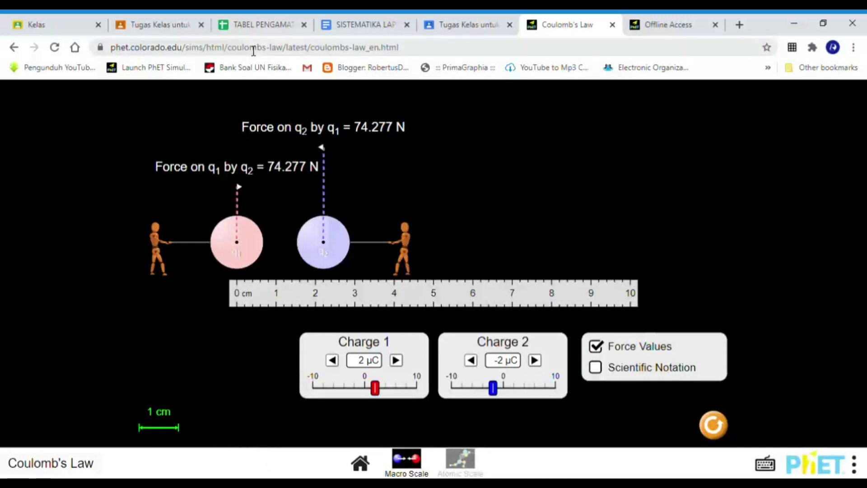
left_click(253, 25)
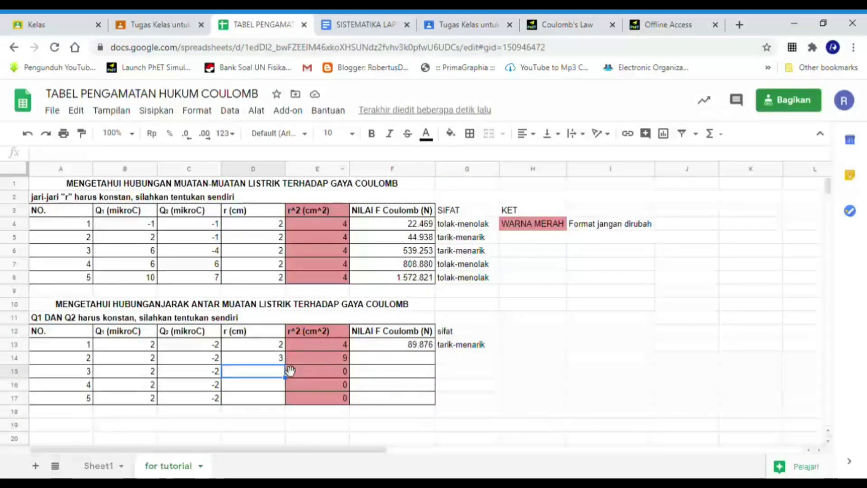
left_click(261, 364)
type("2.2")
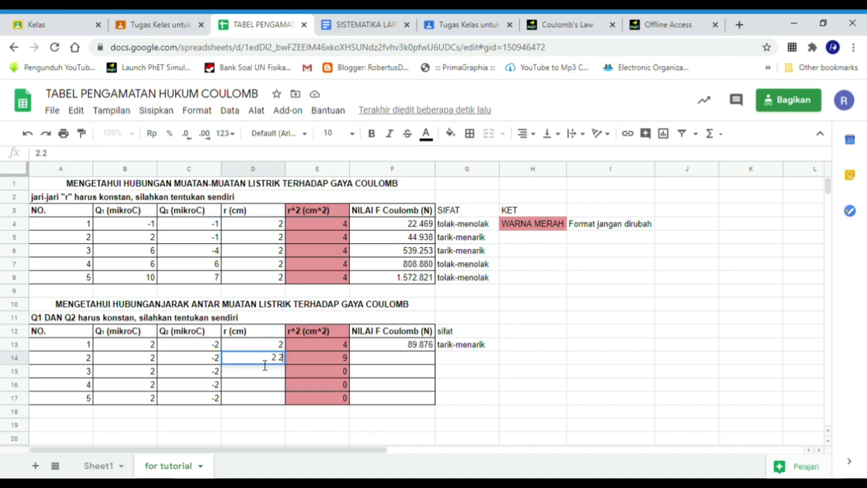
key("Return")
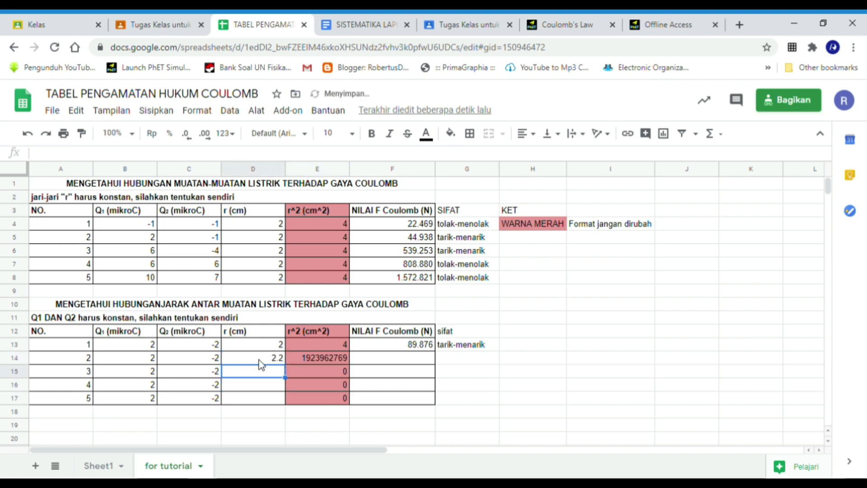
Enter 3, 3.8 and 4 as the r (cm) values of the second table's measurements 3, 4 and 5
type("3")
key("Return")
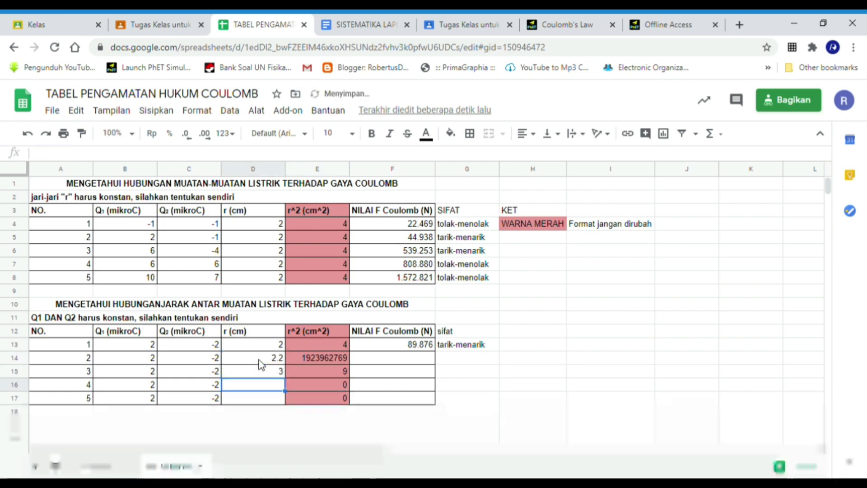
type("3")
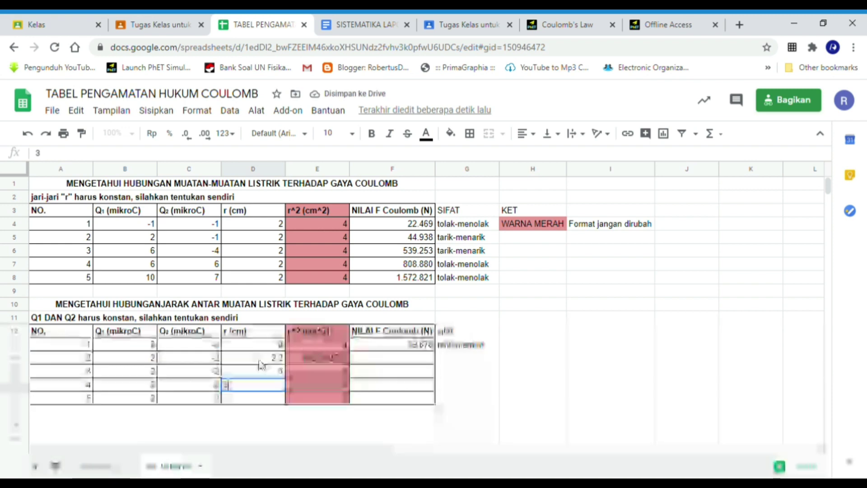
type(".6")
key("Return")
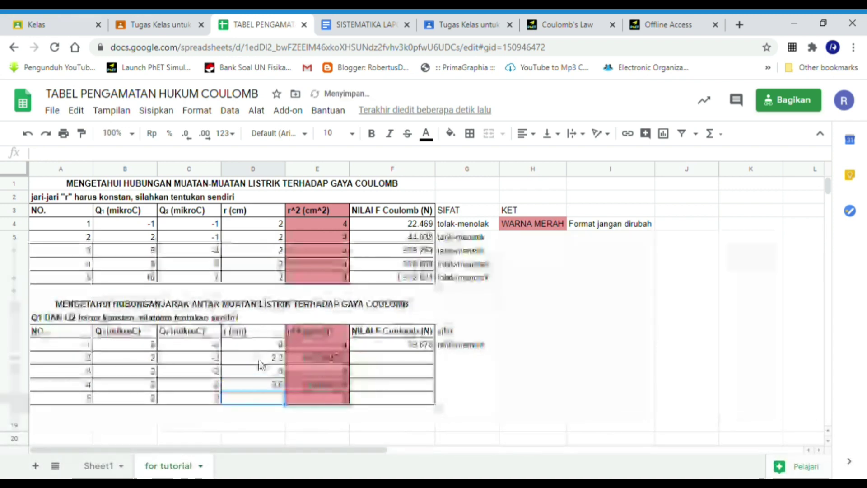
type("4")
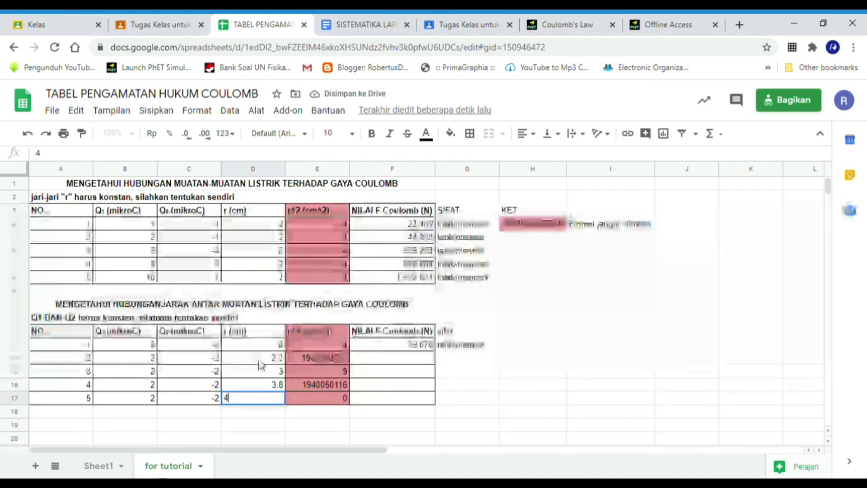
key("Tab")
Fill the tarik-menarik entry in G13 down the sifat column through measurement 5
key("Right")
key("Up")
key("Up")
key("Up")
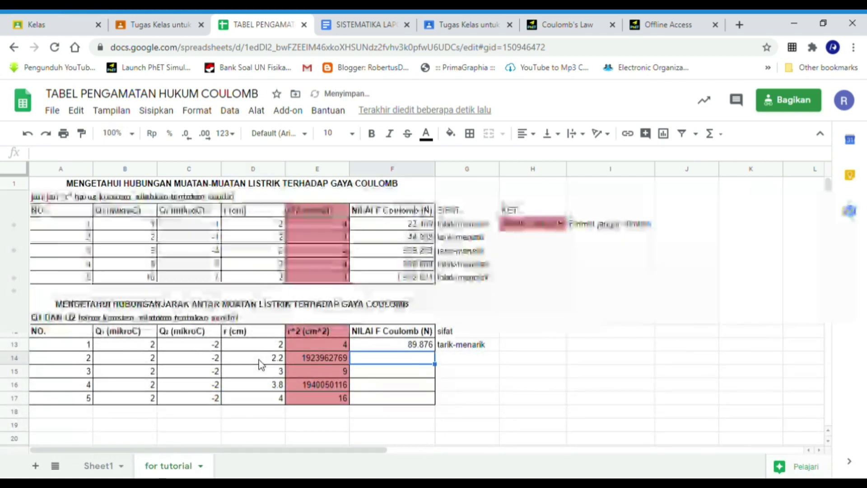
key("Up")
key("Right")
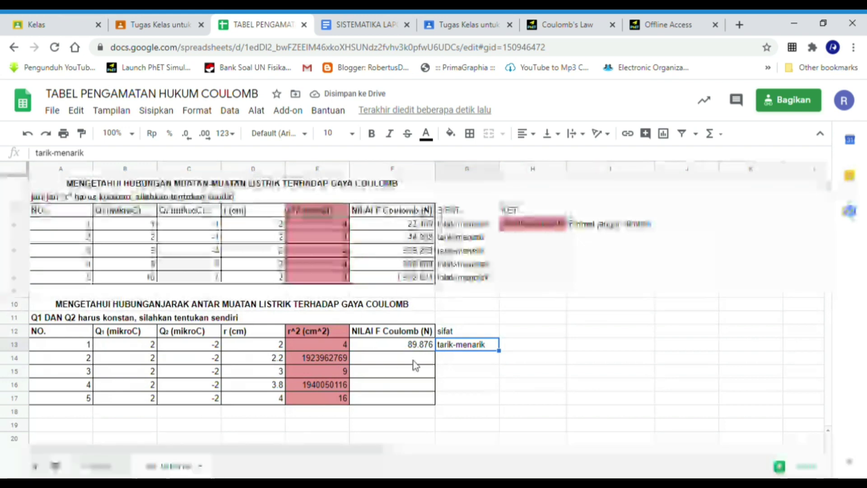
left_click_drag(509, 360, 504, 406)
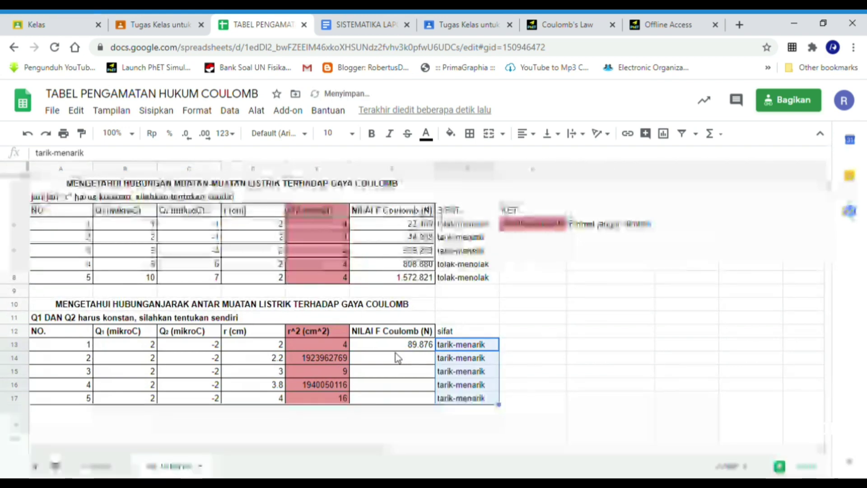
Check the force in the PhET simulation and enter 74.277 as the NILAI F Coulomb of the second table's measurement 2 in F14
left_click(396, 359)
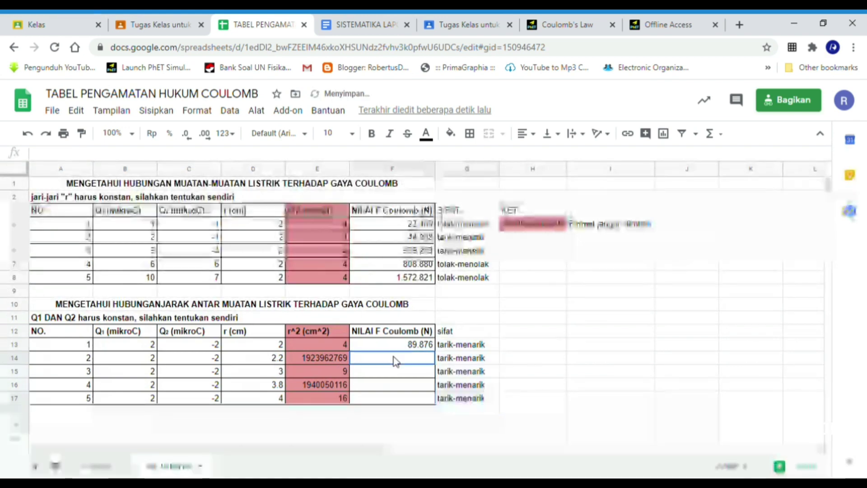
left_click(560, 29)
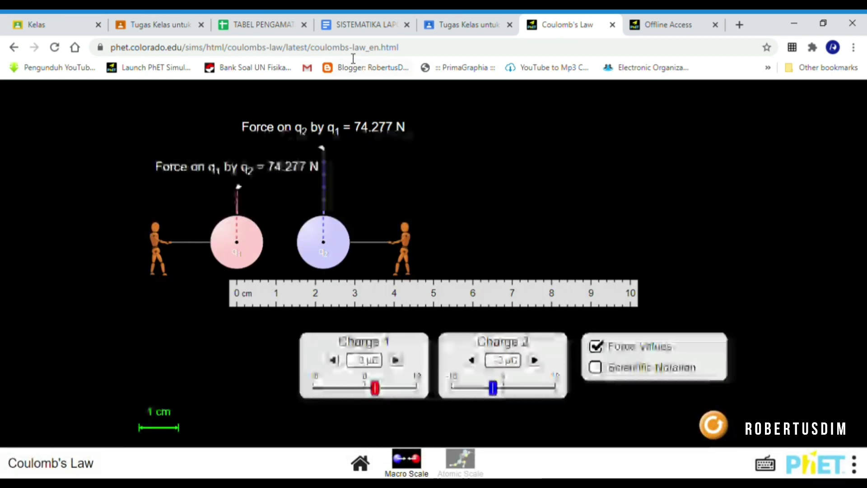
key("ctrl+3")
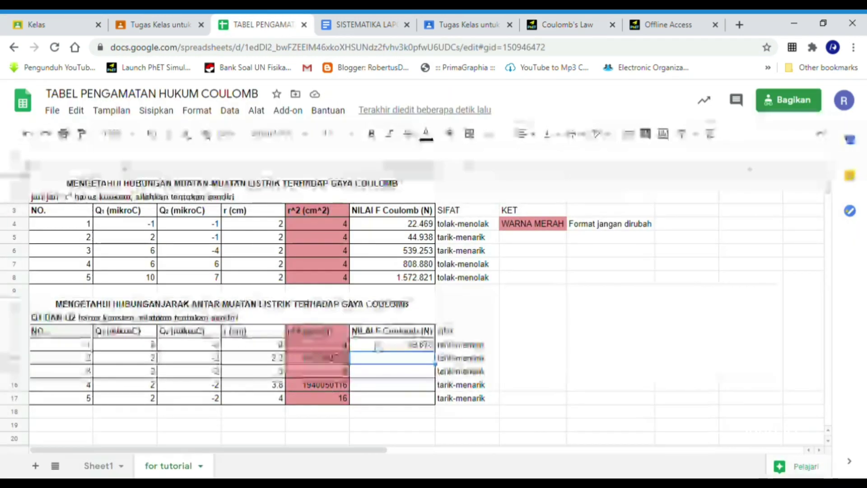
left_click(564, 32)
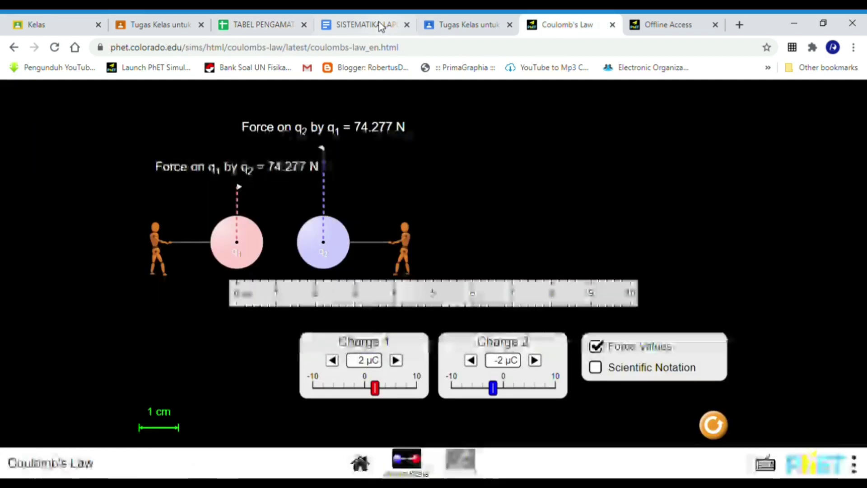
left_click(285, 23)
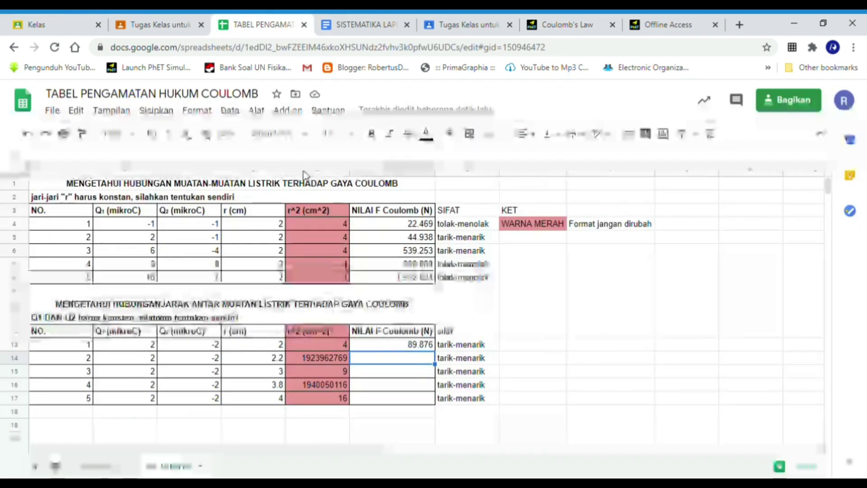
type("74.277")
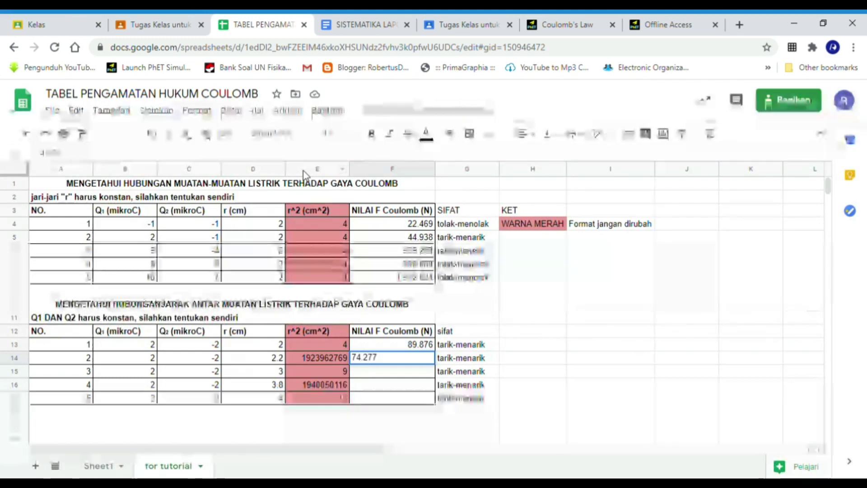
key("Return")
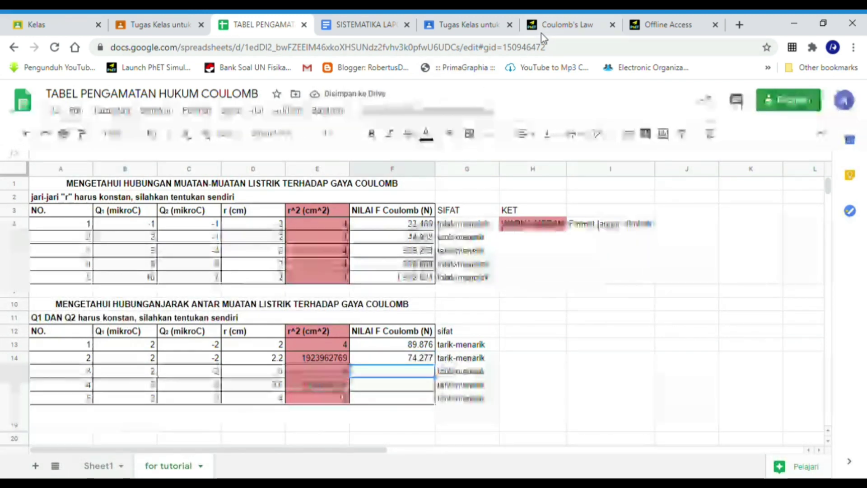
Set the remaining distances in the PhET simulation and enter forces 39.945, 26.260 and 22.469 for the second table's measurements 3 to 5 in F15:F17
left_click(556, 25)
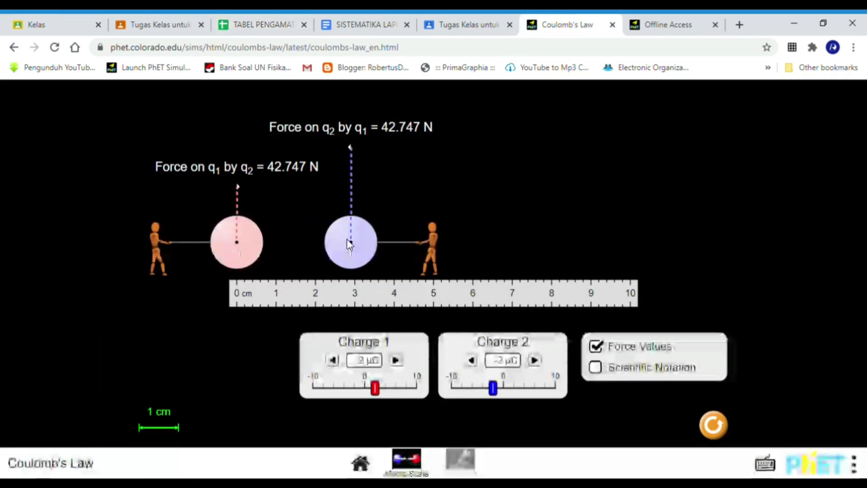
left_click(261, 23)
left_click(556, 25)
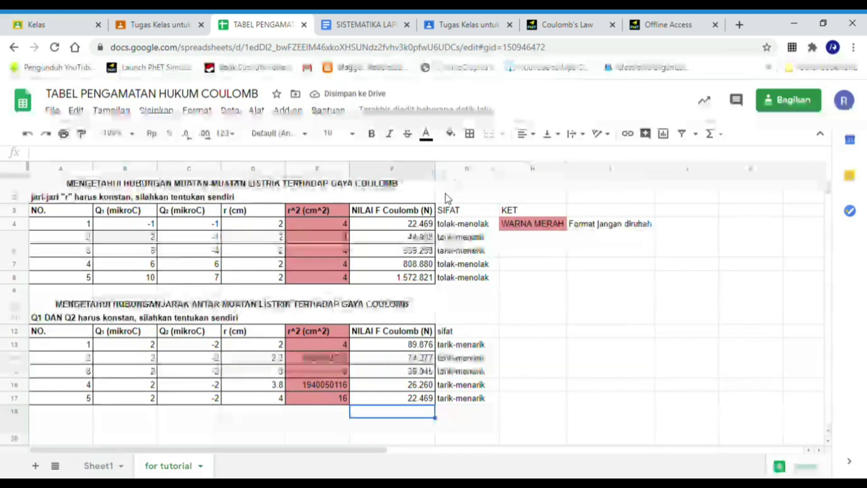
Apply all borders to the SIFAT columns of both tables, G3:G8 and G12:G17, and make their headers bold
left_click(447, 210)
left_click_drag(449, 249, 452, 276)
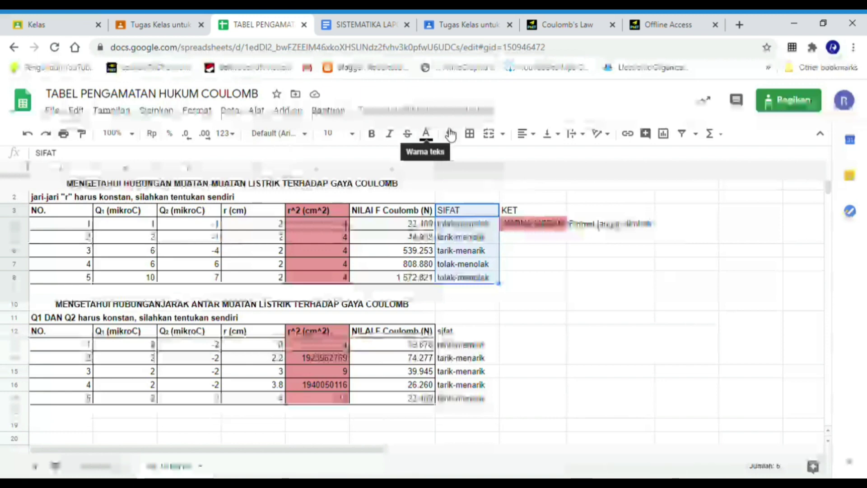
left_click(478, 138)
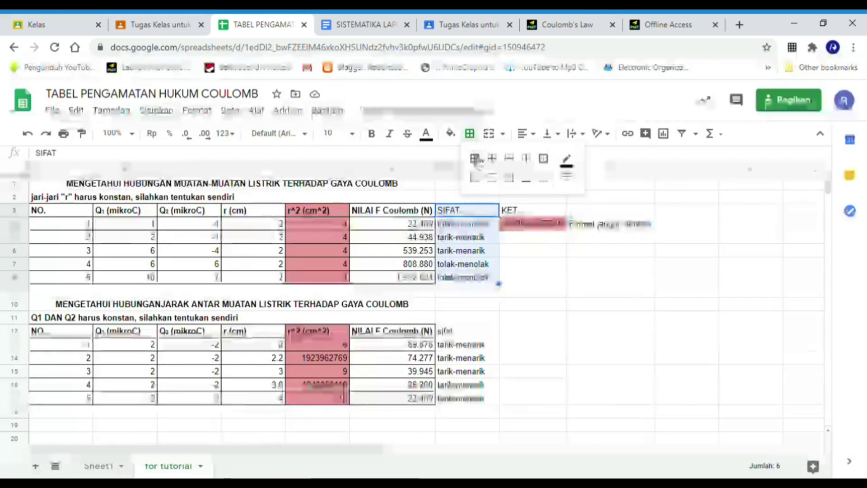
left_click(475, 158)
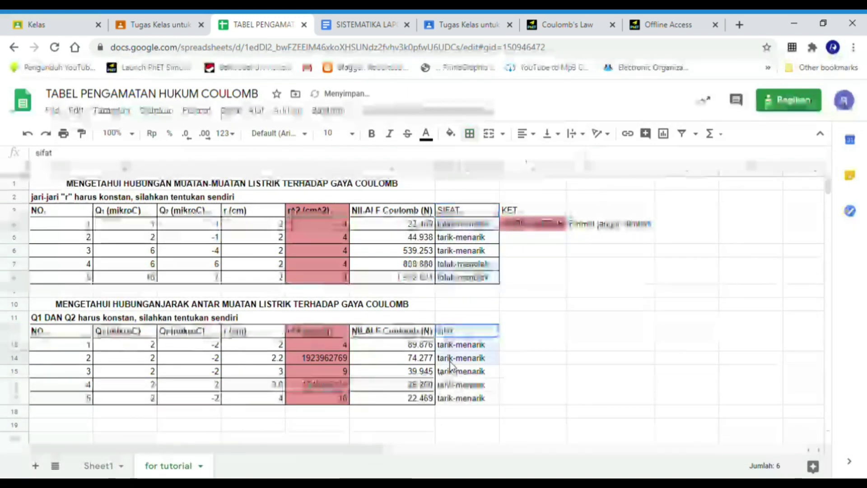
left_click(466, 424)
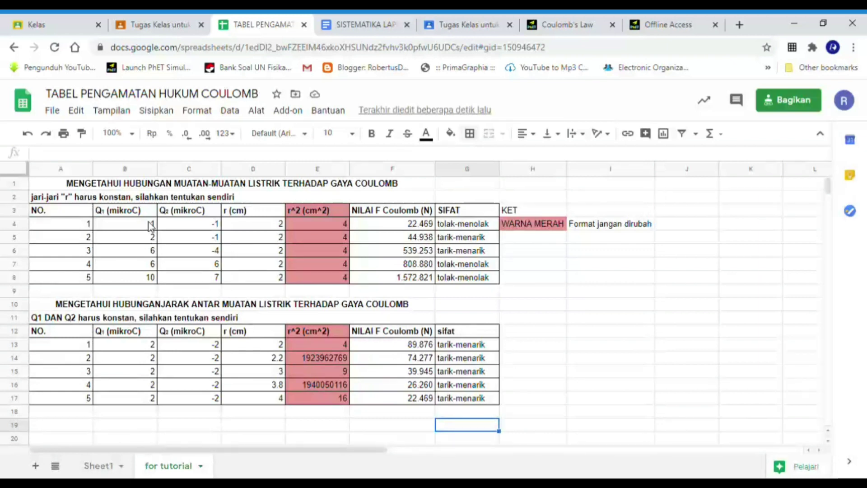